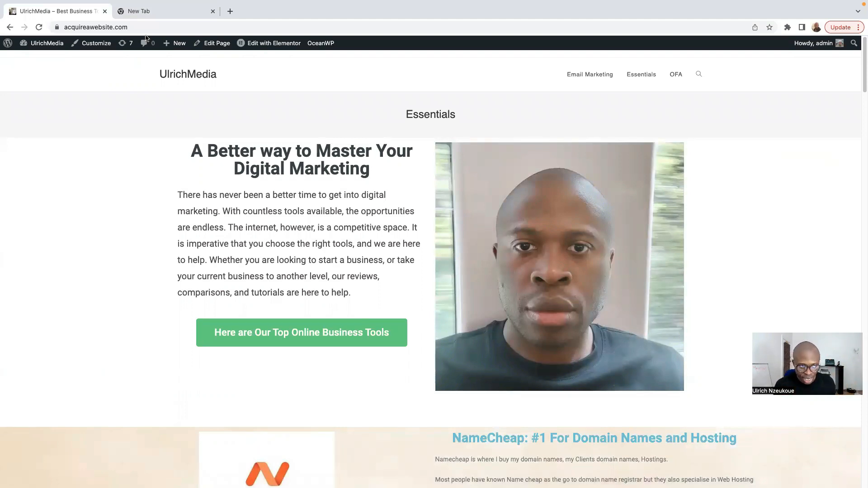
- Look through the recommended online business tools on the acquireawebsite.com home page, from NameCheap down to the scheduling section
{"action": "scroll", "coordinate": [223, 249], "scroll_direction": "down", "scroll_amount": 15}
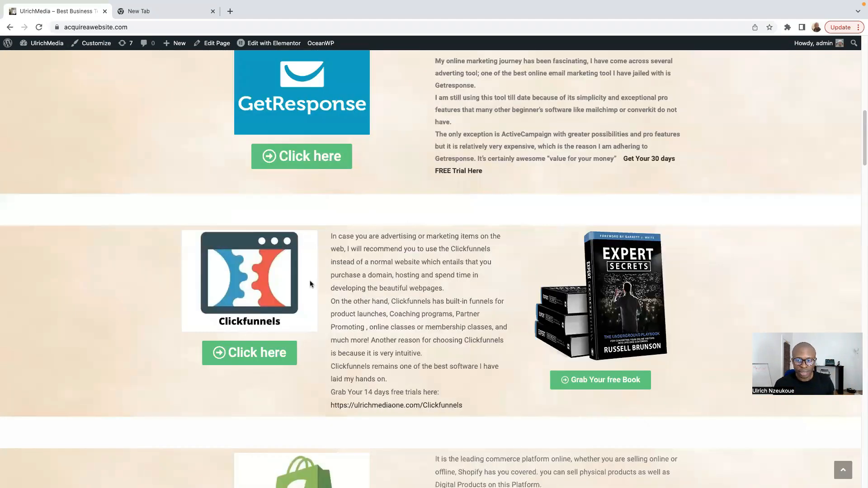
{"action": "scroll", "coordinate": [311, 280], "scroll_direction": "down", "scroll_amount": 10}
{"action": "scroll", "coordinate": [298, 281], "scroll_direction": "down", "scroll_amount": 10}
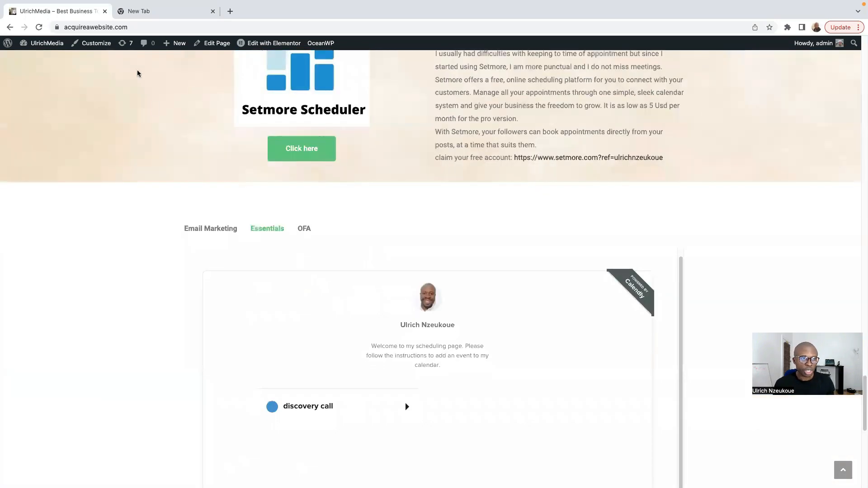
{"action": "left_click", "coordinate": [134, 26]}
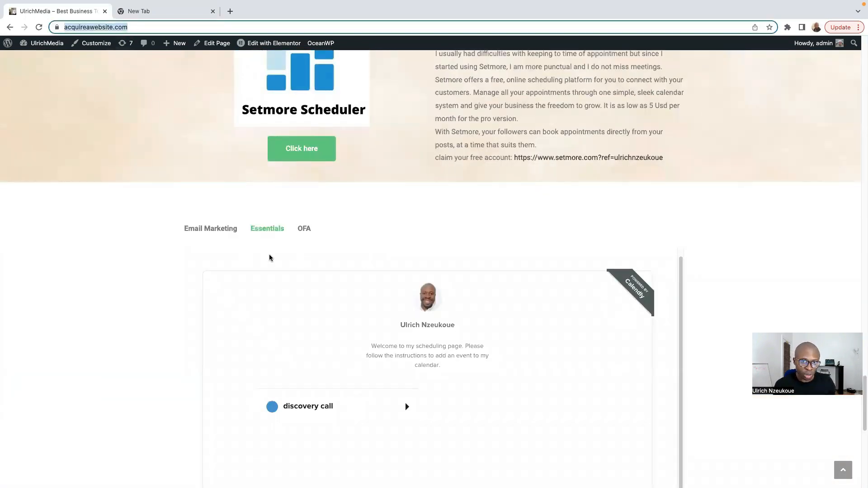
{"action": "scroll", "coordinate": [407, 273], "scroll_direction": "up", "scroll_amount": 10}
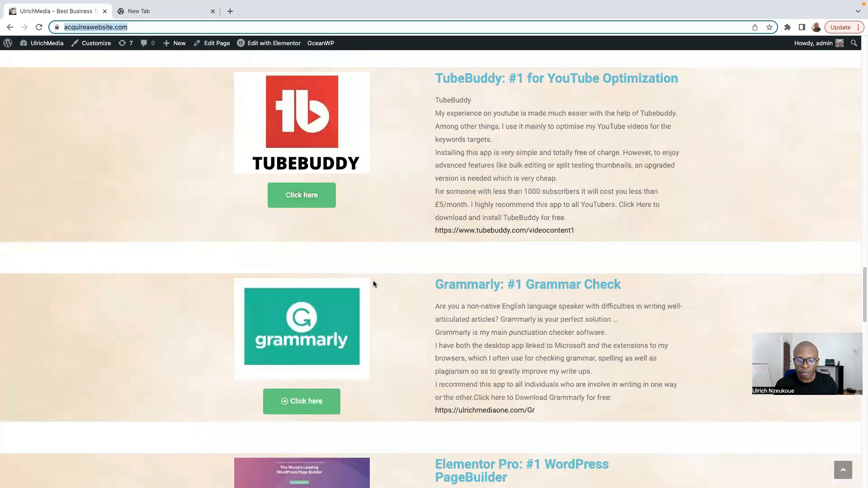
{"action": "scroll", "coordinate": [236, 241], "scroll_direction": "up", "scroll_amount": 10}
{"action": "scroll", "coordinate": [166, 75], "scroll_direction": "up", "scroll_amount": 10}
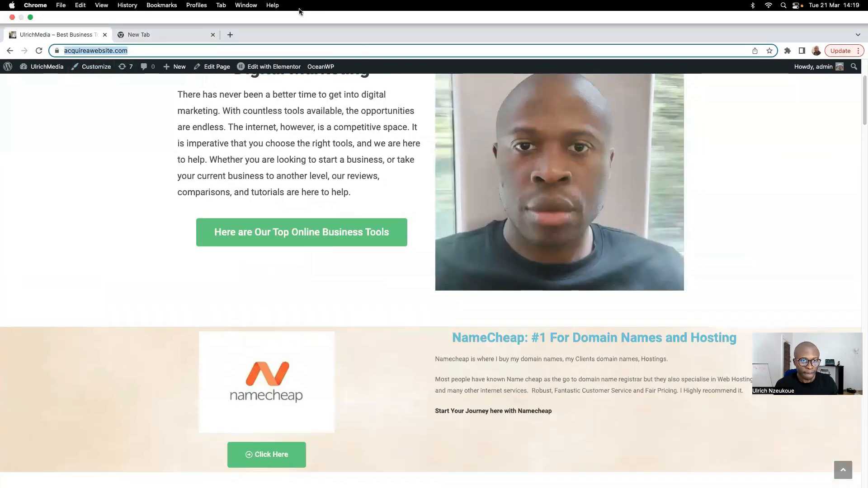
- Open ulrichmediaone.com/bluehost in the empty browser tab
{"action": "left_click", "coordinate": [181, 11]}
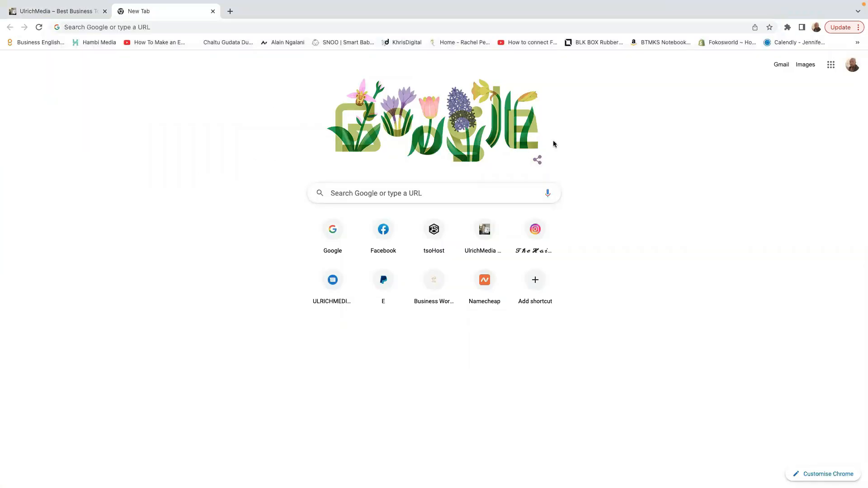
{"action": "left_click", "coordinate": [119, 27]}
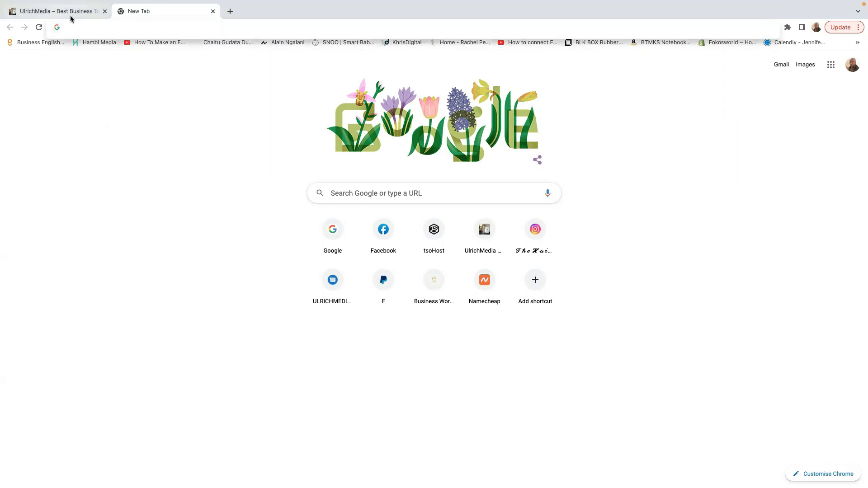
{"action": "type", "text": "u"}
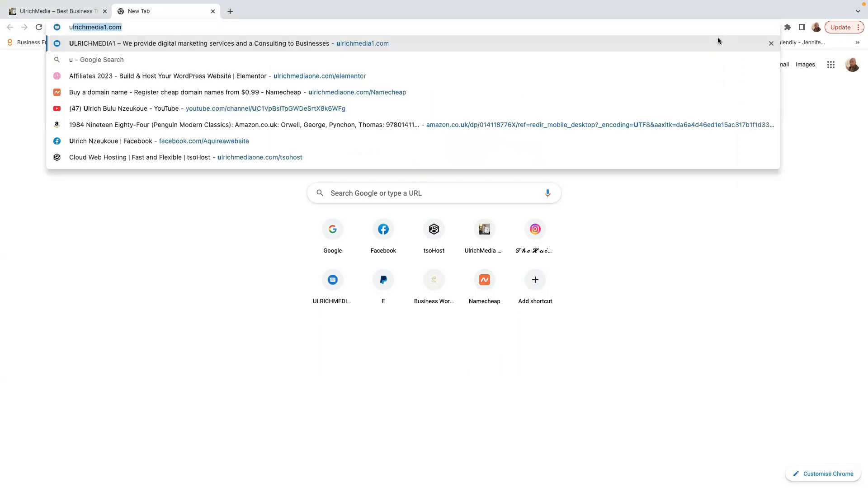
{"action": "type", "text": "lrichmedia"}
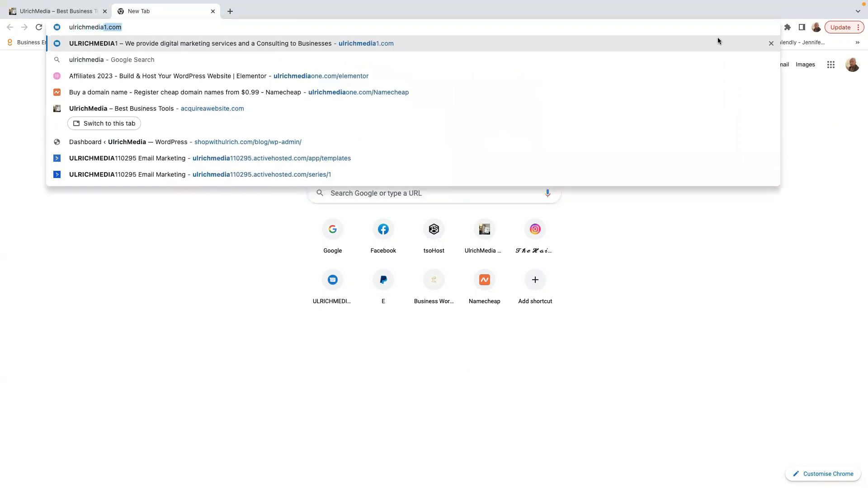
{"action": "type", "text": "one.com"}
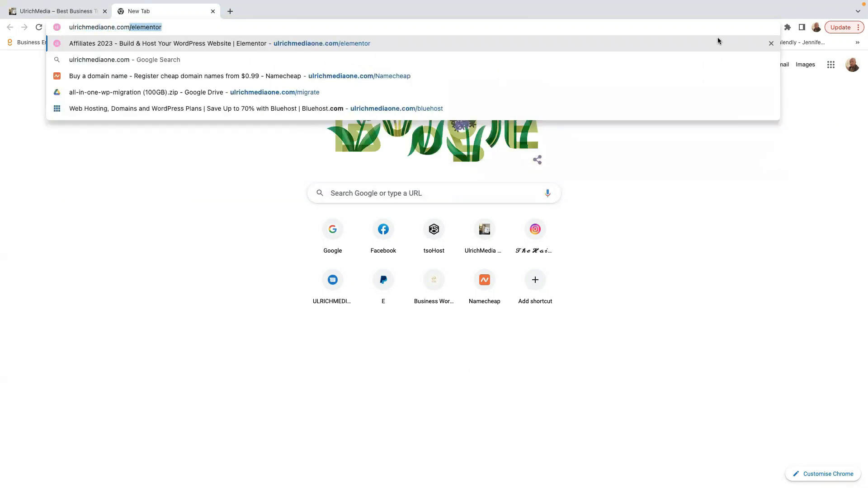
{"action": "type", "text": "/"}
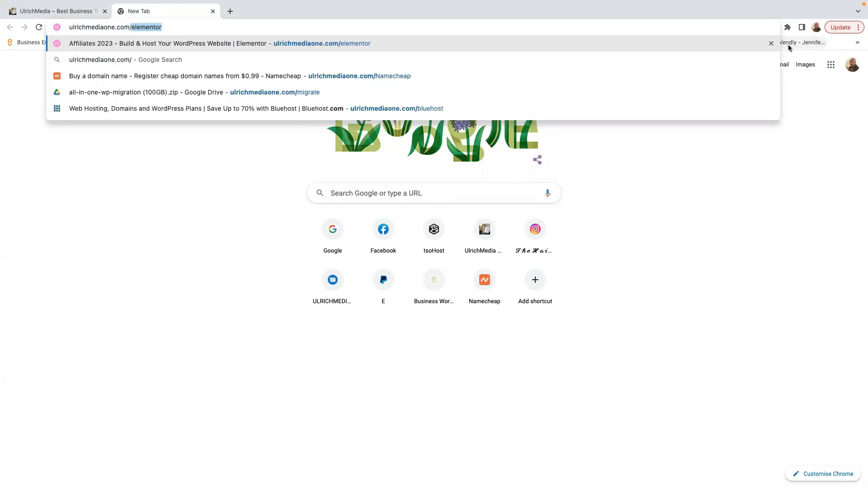
{"action": "type", "text": "bluehost"}
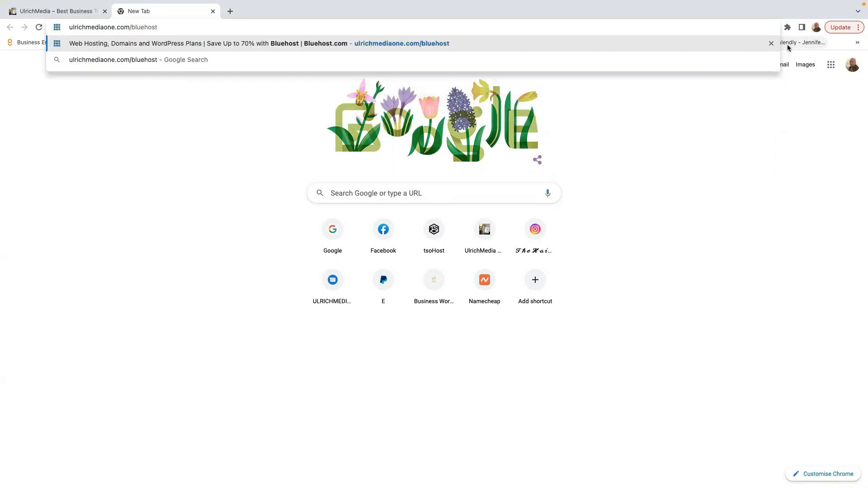
{"action": "key", "text": "Return"}
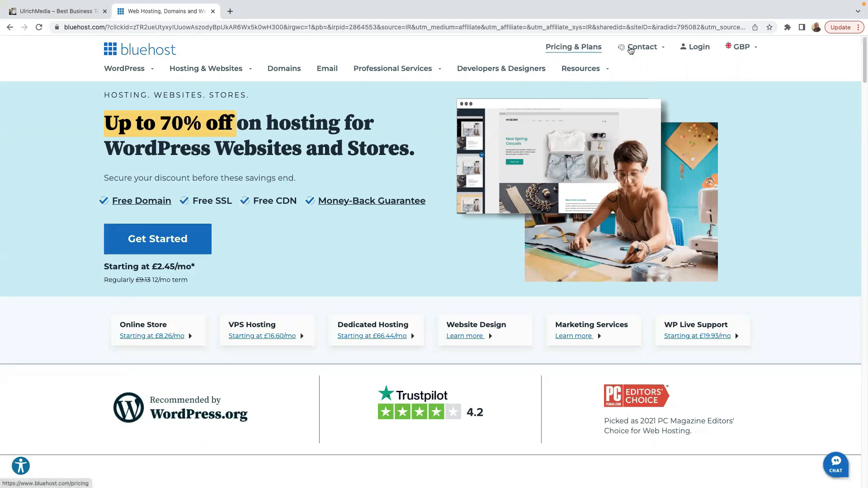
- Get started with Bluehost's WordPress hosting offer to bring up the plan table
{"action": "mouse_move", "coordinate": [150, 72]}
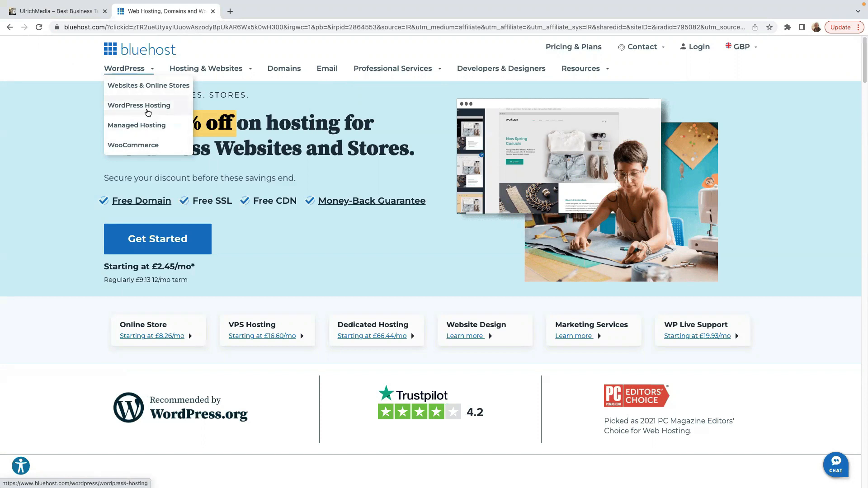
{"action": "mouse_move", "coordinate": [221, 69]}
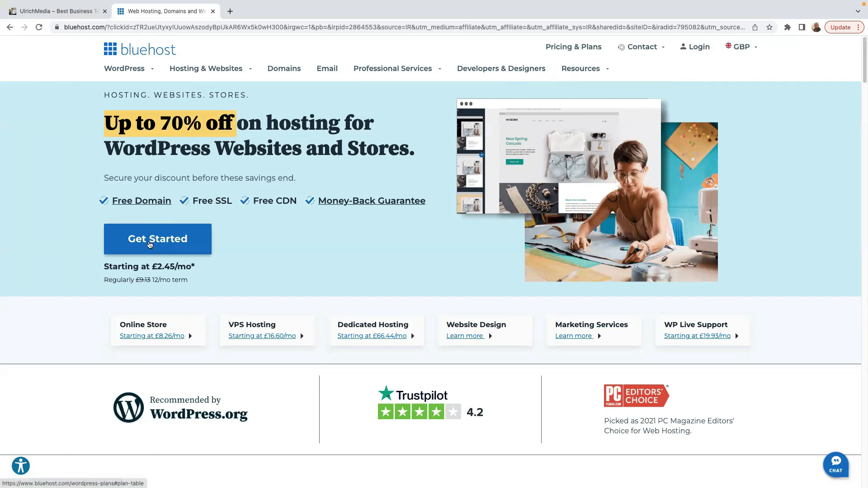
{"action": "left_click", "coordinate": [150, 244]}
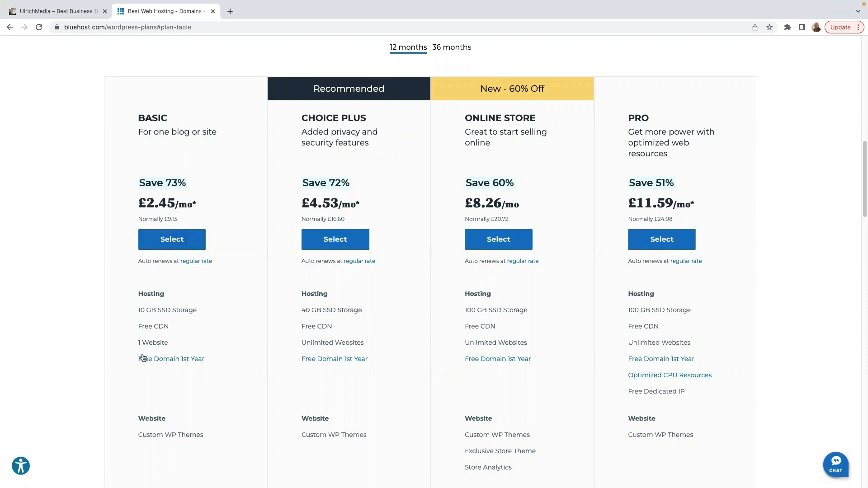
- Compare the prices and the hosting, website and security features of the Basic, Choice Plus, Online Store and Pro plans
{"action": "left_click_drag", "start_coordinate": [168, 343], "coordinate": [114, 342]}
{"action": "left_click_drag", "start_coordinate": [212, 360], "coordinate": [136, 362]}
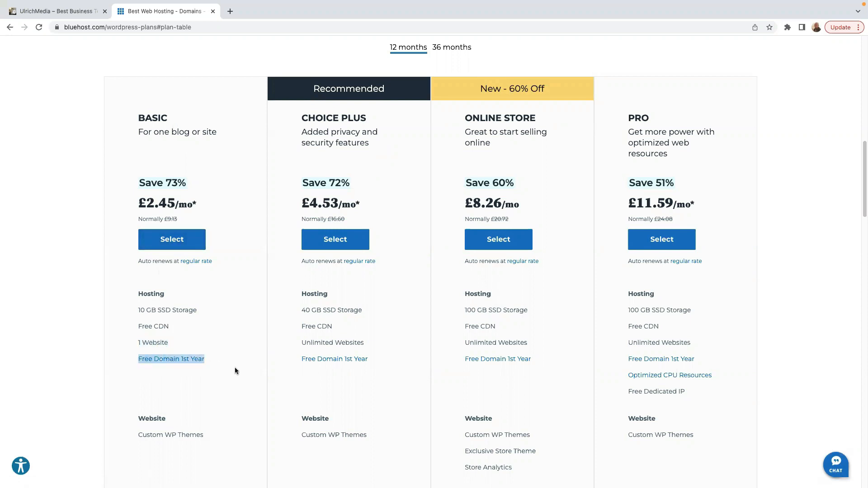
{"action": "scroll", "coordinate": [235, 368], "scroll_direction": "down", "scroll_amount": 1}
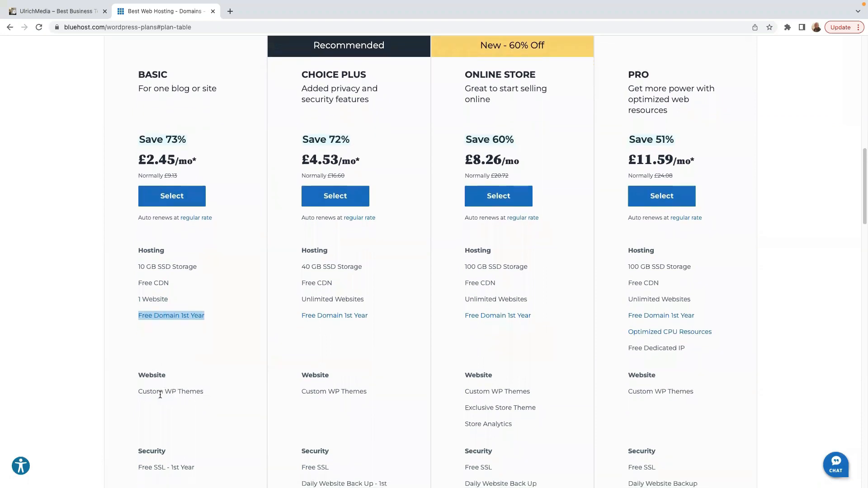
{"action": "scroll", "coordinate": [201, 390], "scroll_direction": "down", "scroll_amount": 3}
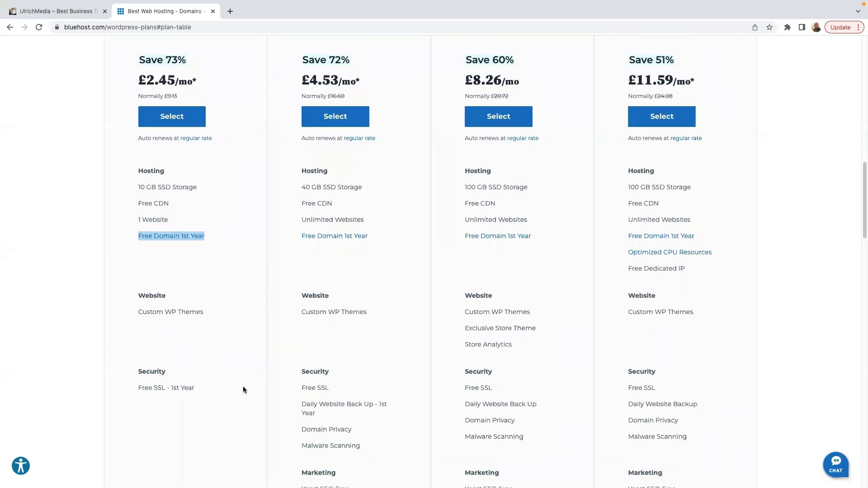
{"action": "scroll", "coordinate": [244, 388], "scroll_direction": "up", "scroll_amount": 4}
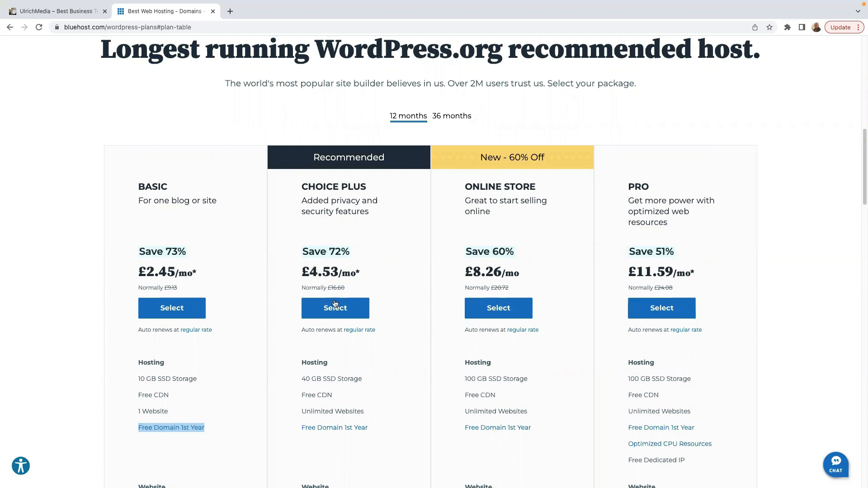
{"action": "scroll", "coordinate": [336, 325], "scroll_direction": "down", "scroll_amount": 1}
{"action": "scroll", "coordinate": [332, 335], "scroll_direction": "down", "scroll_amount": 3}
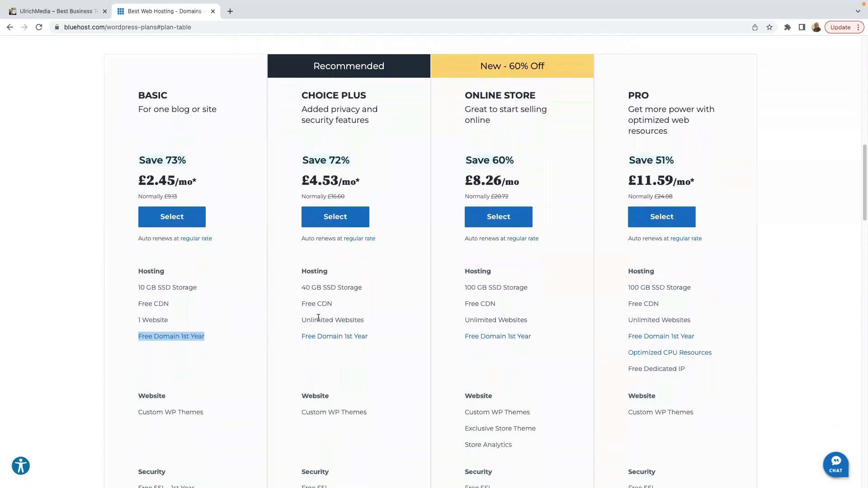
{"action": "left_click_drag", "start_coordinate": [301, 288], "coordinate": [365, 288]}
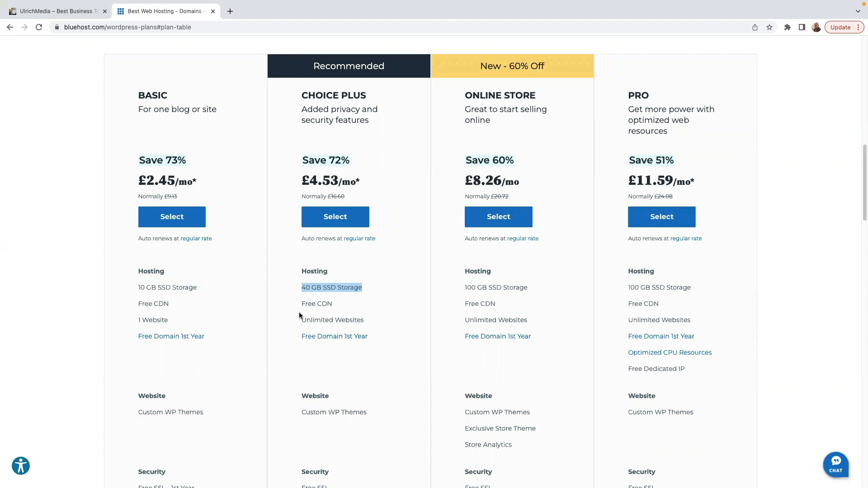
{"action": "scroll", "coordinate": [324, 327], "scroll_direction": "down", "scroll_amount": 2}
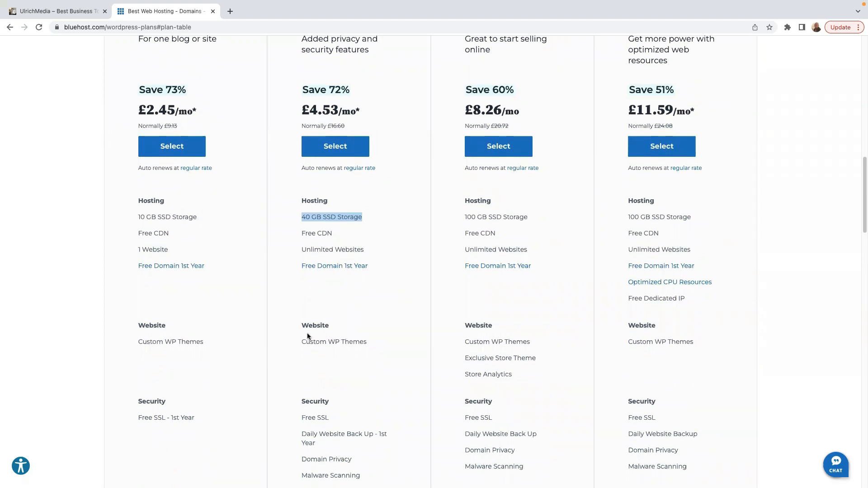
{"action": "scroll", "coordinate": [319, 345], "scroll_direction": "down", "scroll_amount": 4}
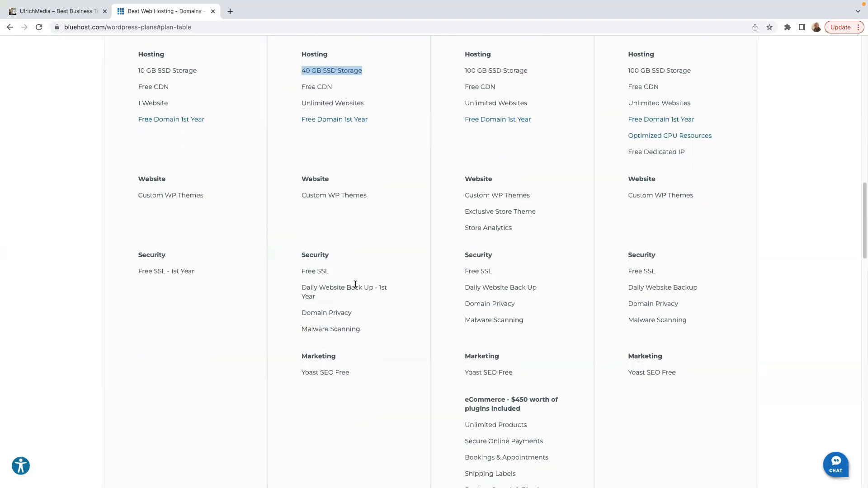
{"action": "scroll", "coordinate": [355, 284], "scroll_direction": "up", "scroll_amount": 9}
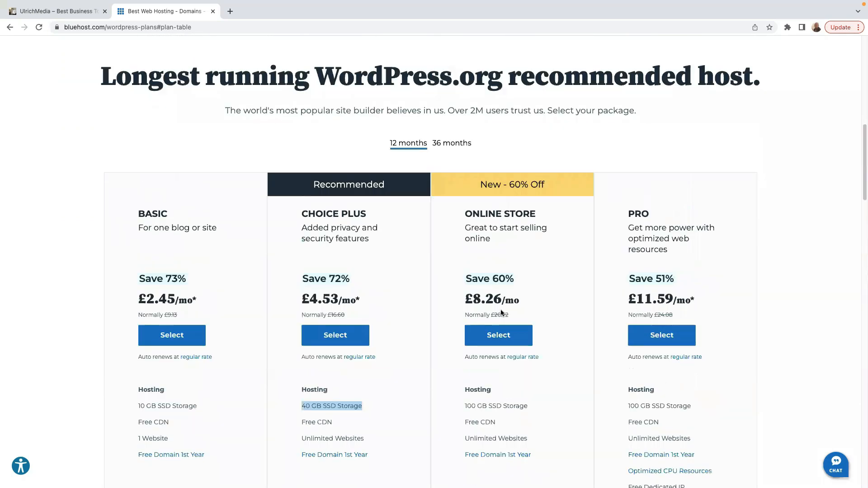
{"action": "scroll", "coordinate": [667, 271], "scroll_direction": "up", "scroll_amount": 5}
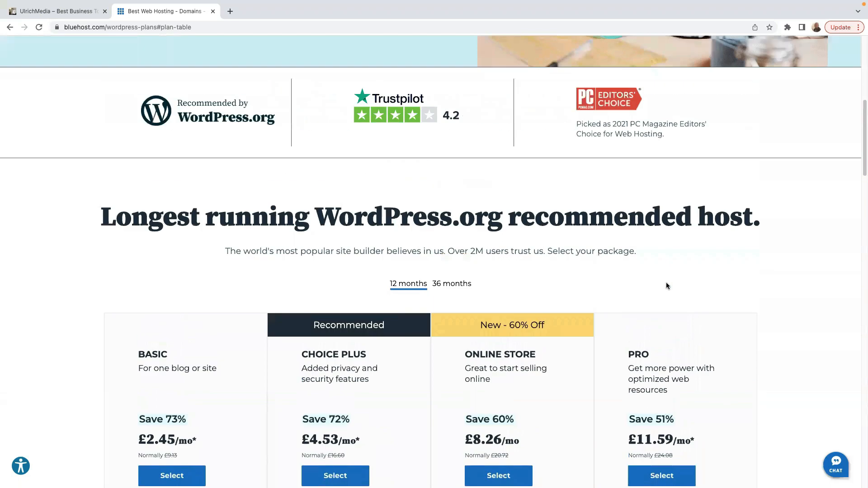
{"action": "scroll", "coordinate": [662, 285], "scroll_direction": "down", "scroll_amount": 8}
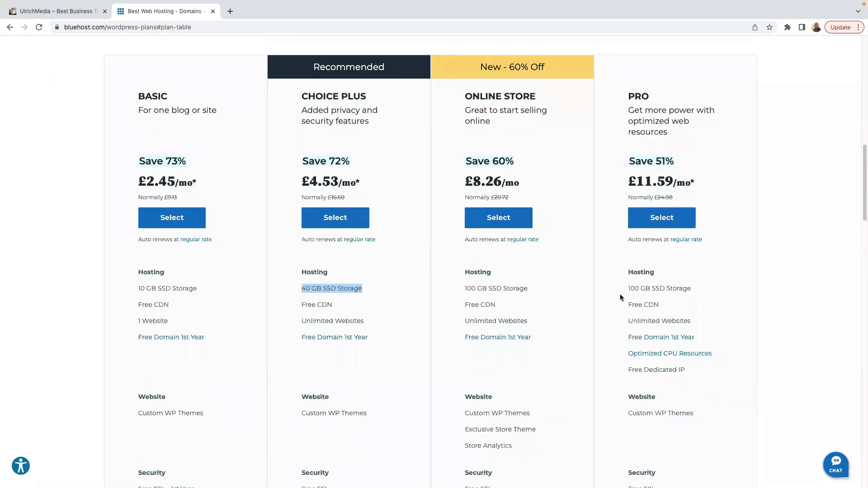
- Select the Choice Plus hosting plan with the 12-month term
{"action": "scroll", "coordinate": [573, 307], "scroll_direction": "up", "scroll_amount": 2}
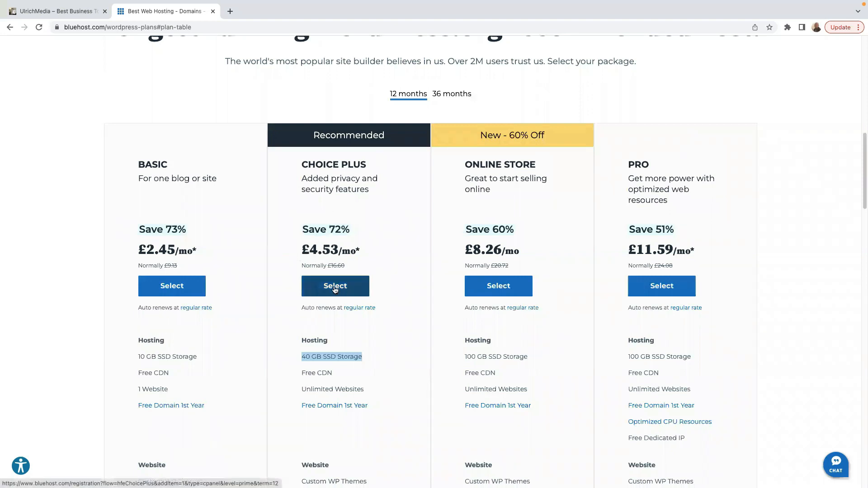
{"action": "left_click", "coordinate": [335, 289]}
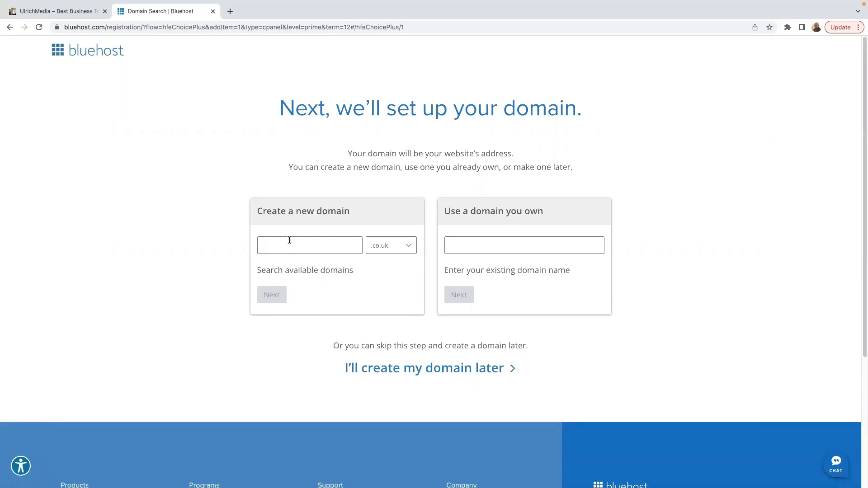
- Create the new domain buildanamazingwebsite.com with the .com extension and continue to account creation
{"action": "type", "text": "bui"}
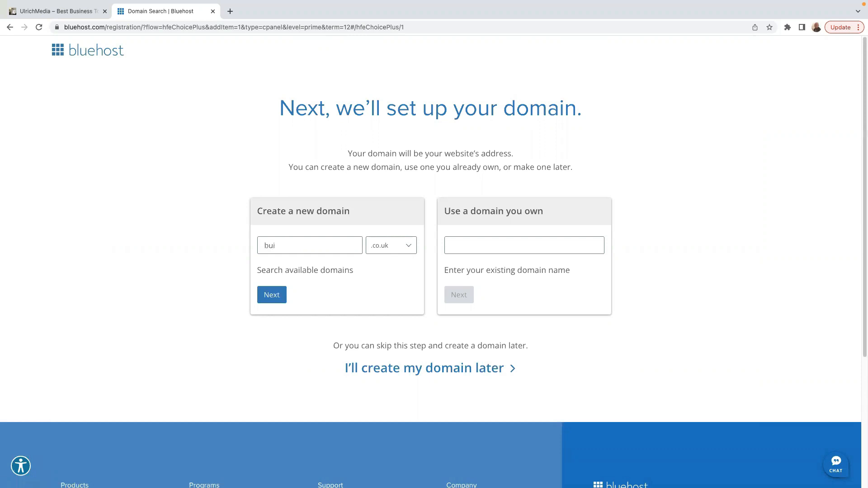
{"action": "type", "text": "ldanamazingwebsite.com"}
{"action": "left_click", "coordinate": [397, 246]}
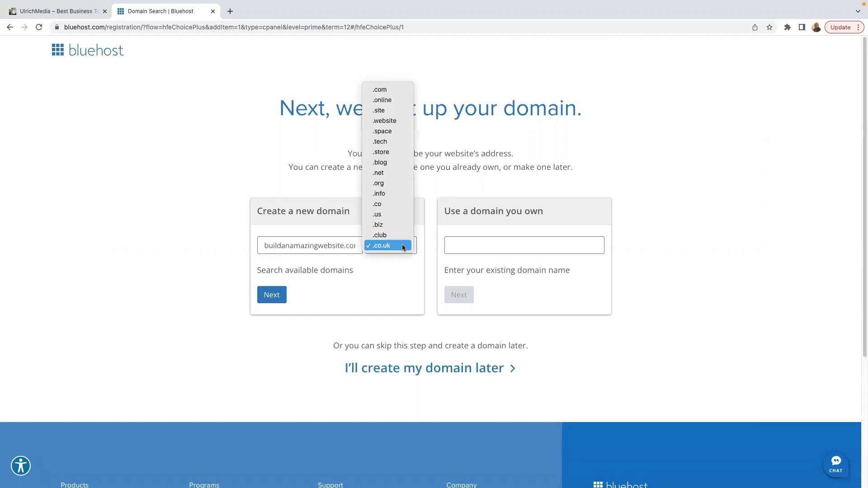
{"action": "left_click", "coordinate": [389, 89]}
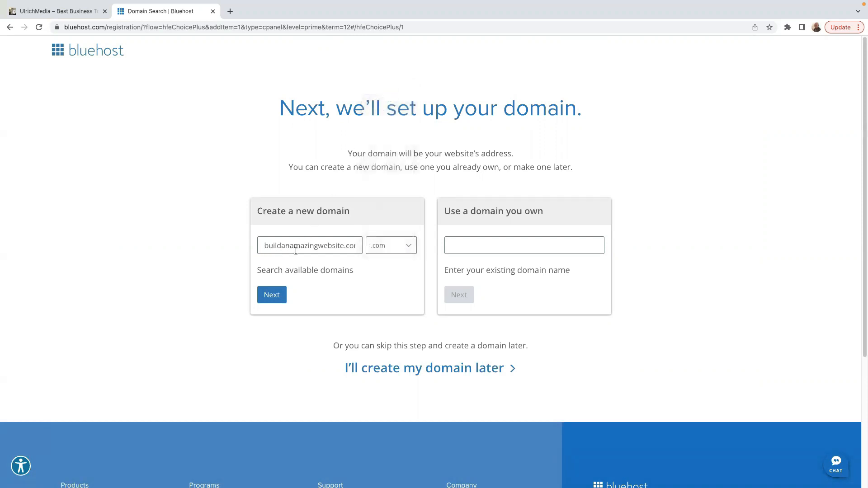
{"action": "left_click", "coordinate": [273, 296]}
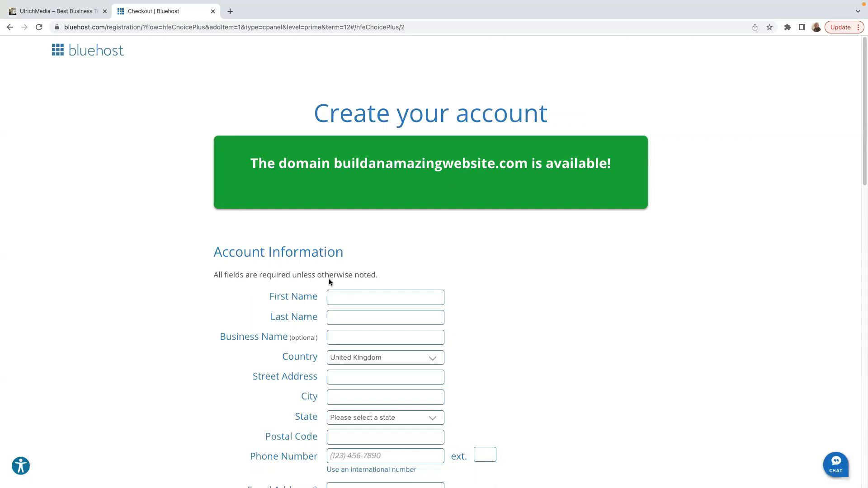
- Fill in the account information with the first saved address profile suggested for the first name
{"action": "left_click", "coordinate": [347, 296]}
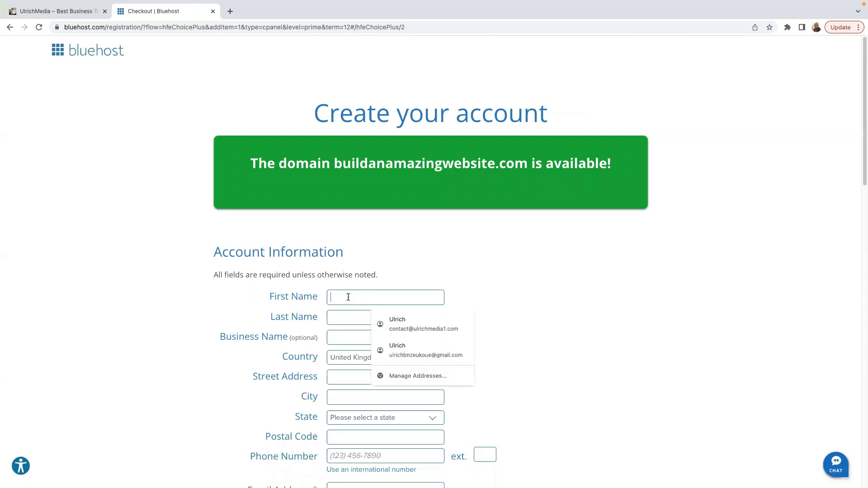
{"action": "left_click", "coordinate": [397, 319]}
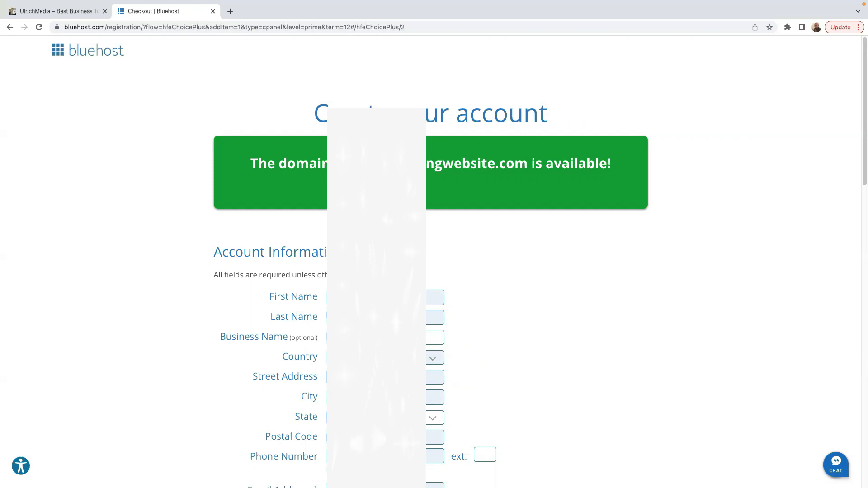
- Correct the street address in the account information and keep the service term at 12 Month - £4.53/mo
{"action": "left_click_drag", "start_coordinate": [431, 380], "coordinate": [266, 374]}
{"action": "key", "text": "BackSpace"}
{"action": "scroll", "coordinate": [268, 377], "scroll_direction": "down", "scroll_amount": 5}
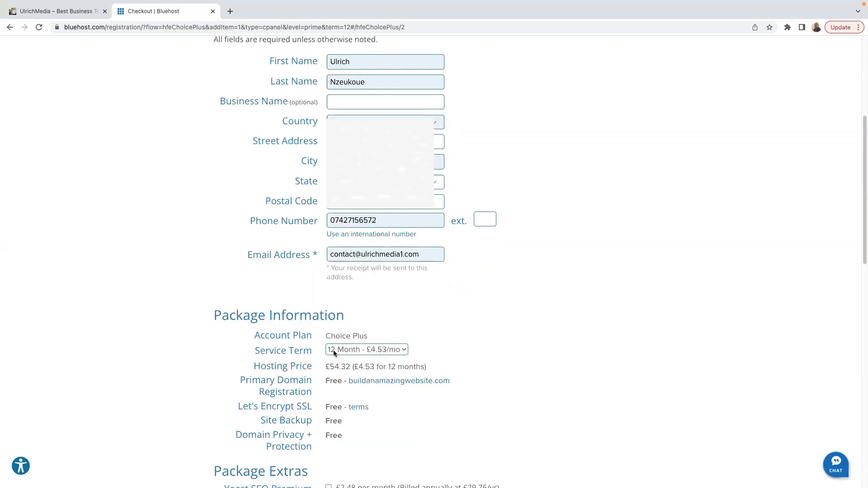
{"action": "left_click", "coordinate": [398, 351]}
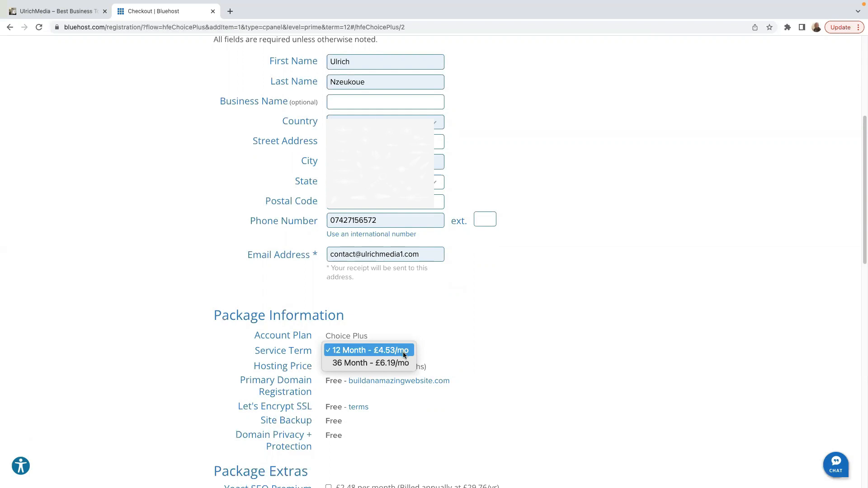
{"action": "left_click", "coordinate": [402, 352]}
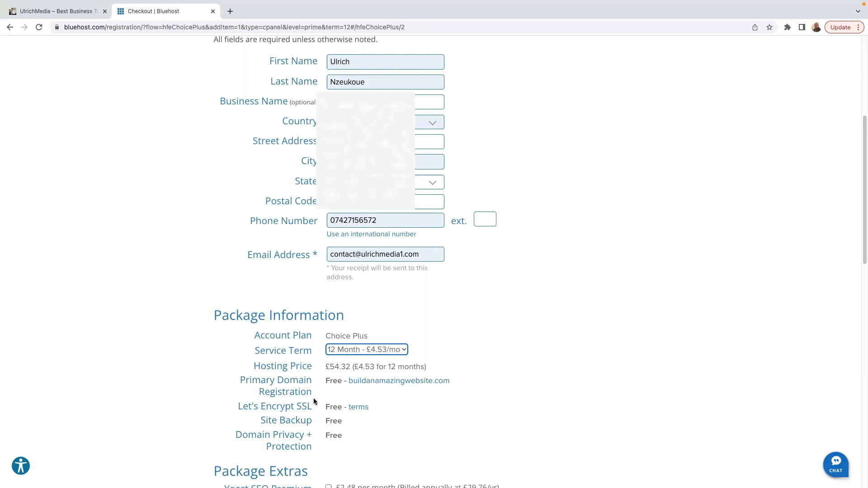
- Remove the SiteLock Security - Essential extra from the hosting package
{"action": "scroll", "coordinate": [314, 398], "scroll_direction": "down", "scroll_amount": 2}
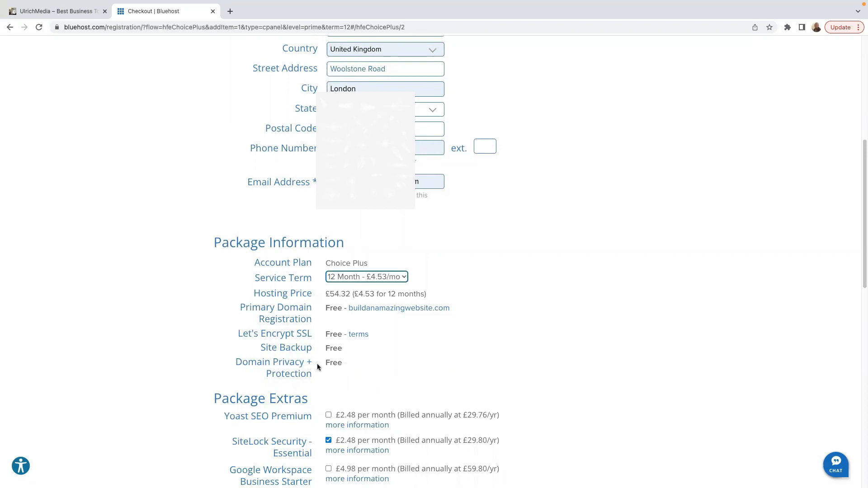
{"action": "scroll", "coordinate": [344, 370], "scroll_direction": "down", "scroll_amount": 2}
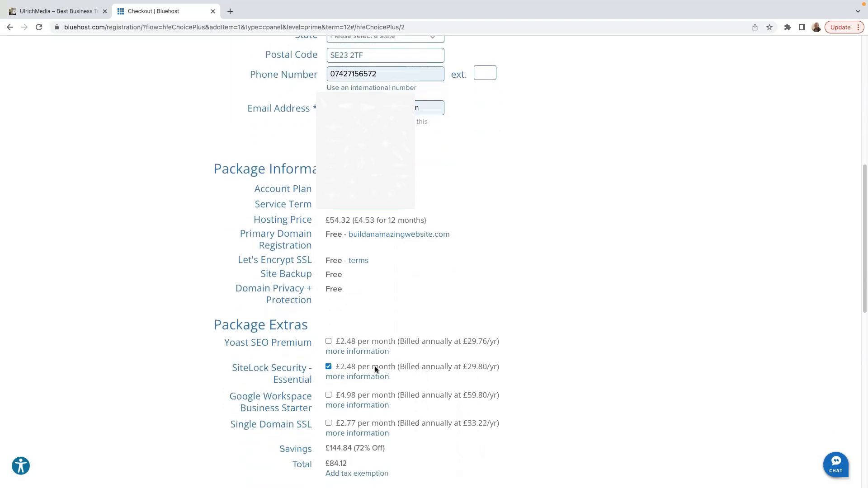
{"action": "scroll", "coordinate": [344, 371], "scroll_direction": "down", "scroll_amount": 1}
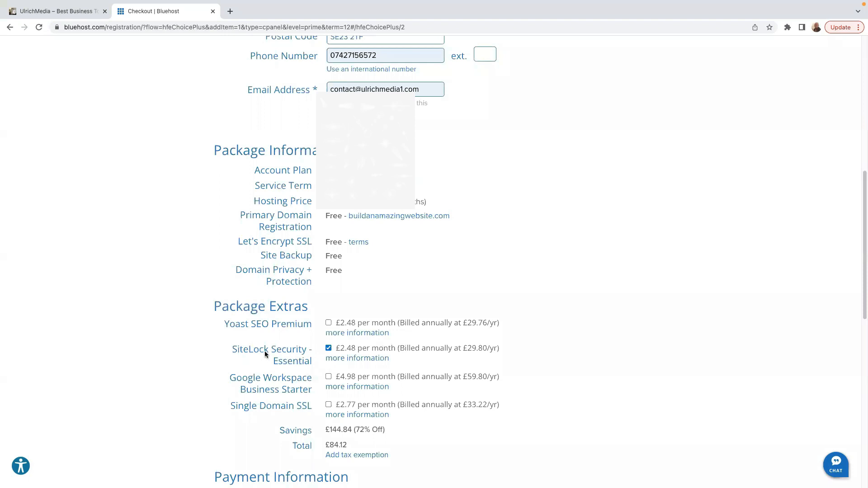
{"action": "left_click", "coordinate": [328, 349]}
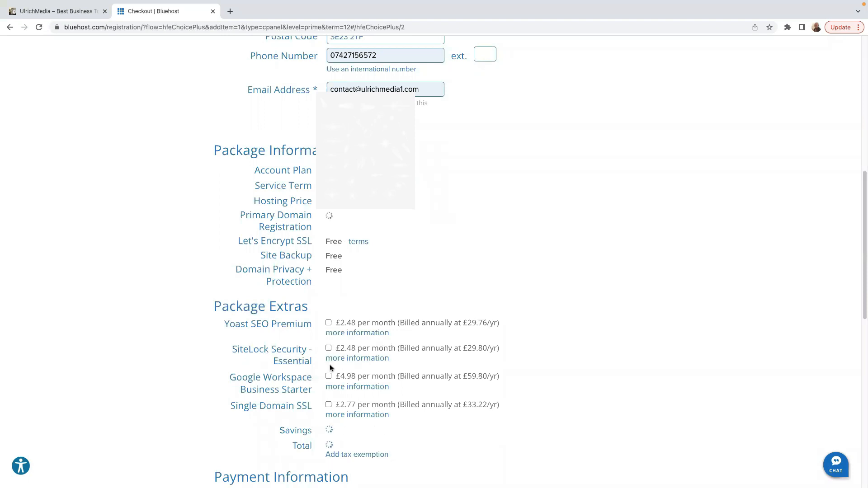
{"action": "scroll", "coordinate": [403, 388], "scroll_direction": "down", "scroll_amount": 2}
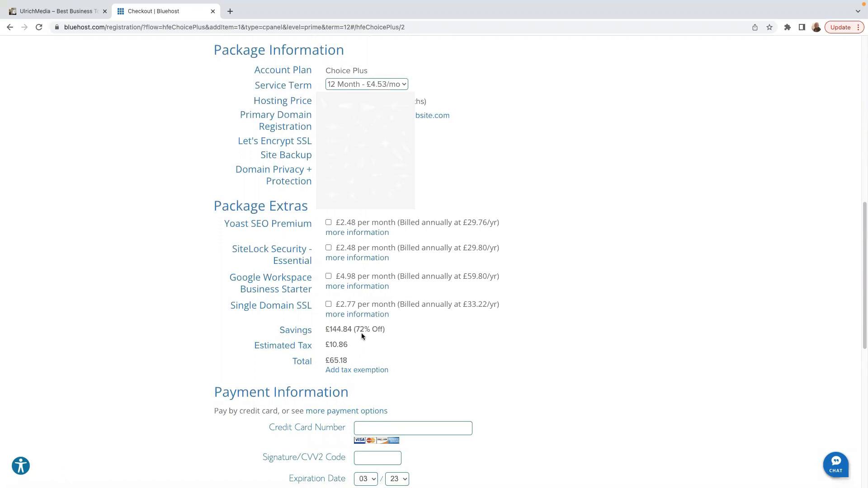
{"action": "scroll", "coordinate": [353, 362], "scroll_direction": "down", "scroll_amount": 1}
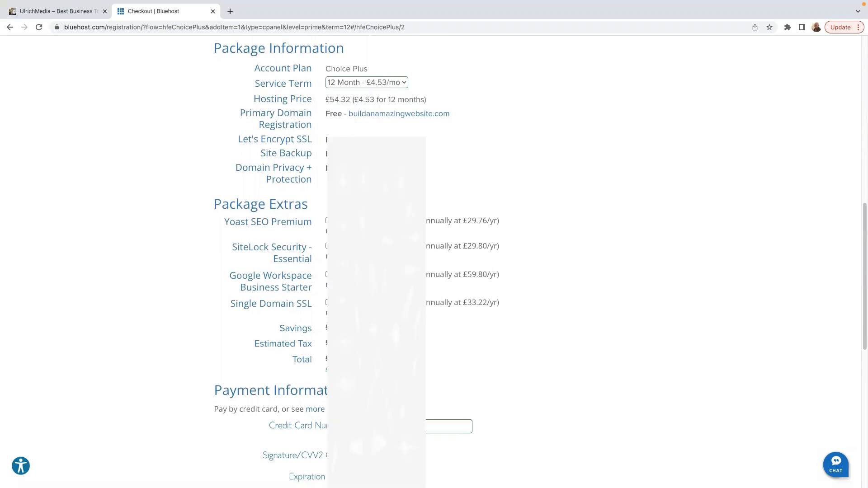
- Enter the credit card number, security code and expiration date in the payment information
{"action": "scroll", "coordinate": [361, 313], "scroll_direction": "down", "scroll_amount": 3}
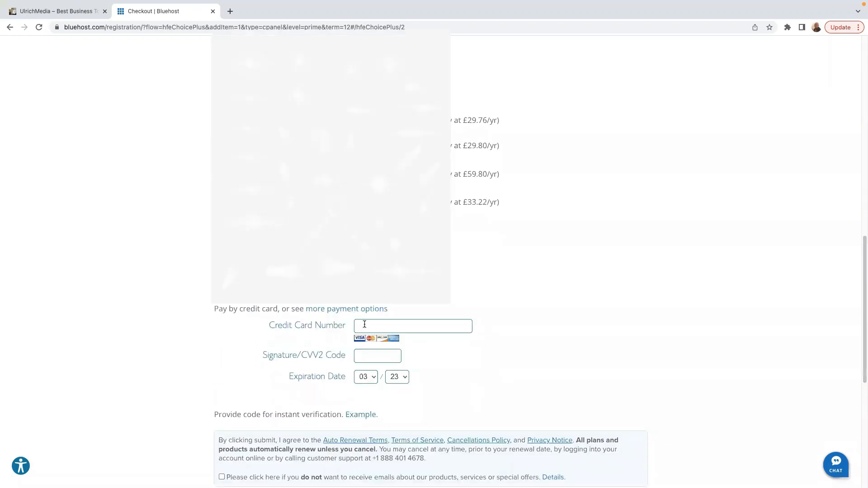
{"action": "scroll", "coordinate": [372, 310], "scroll_direction": "up", "scroll_amount": 6}
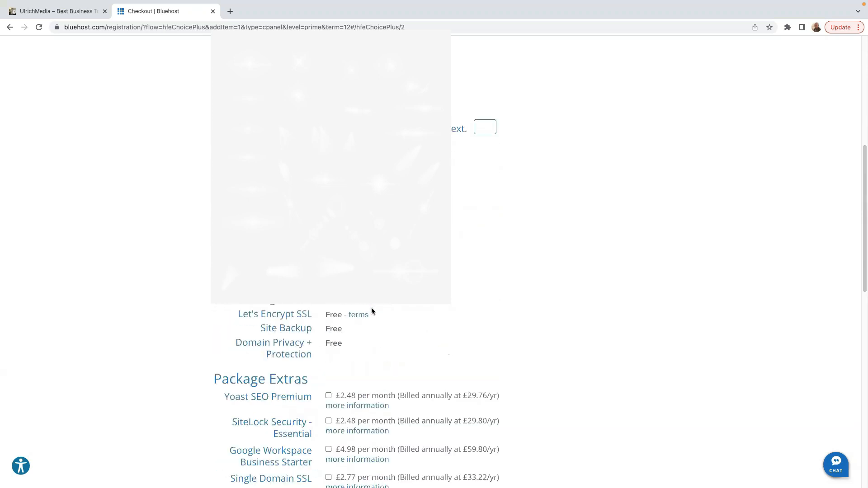
{"action": "scroll", "coordinate": [371, 311], "scroll_direction": "down", "scroll_amount": 1}
{"action": "scroll", "coordinate": [380, 349], "scroll_direction": "down", "scroll_amount": 5}
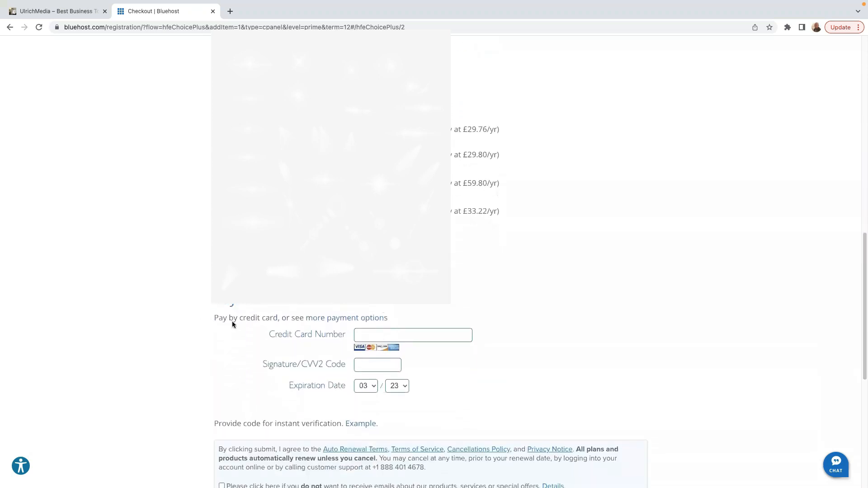
{"action": "left_click", "coordinate": [379, 333]}
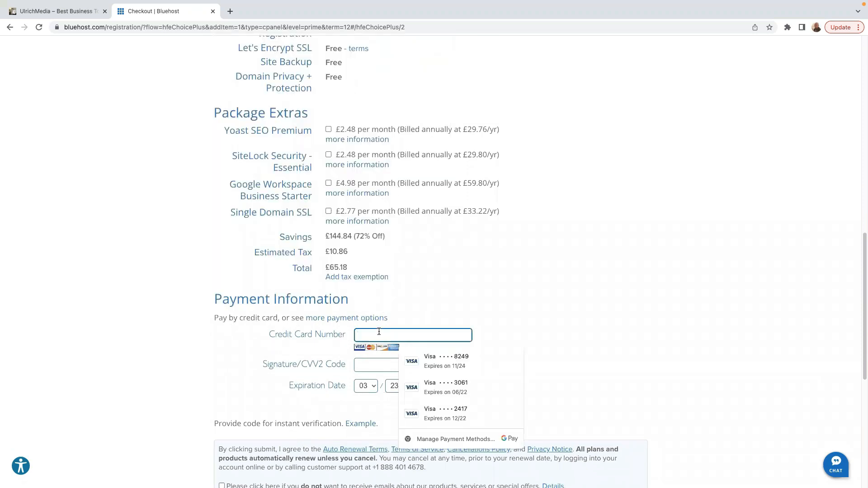
{"action": "key", "text": "Escape"}
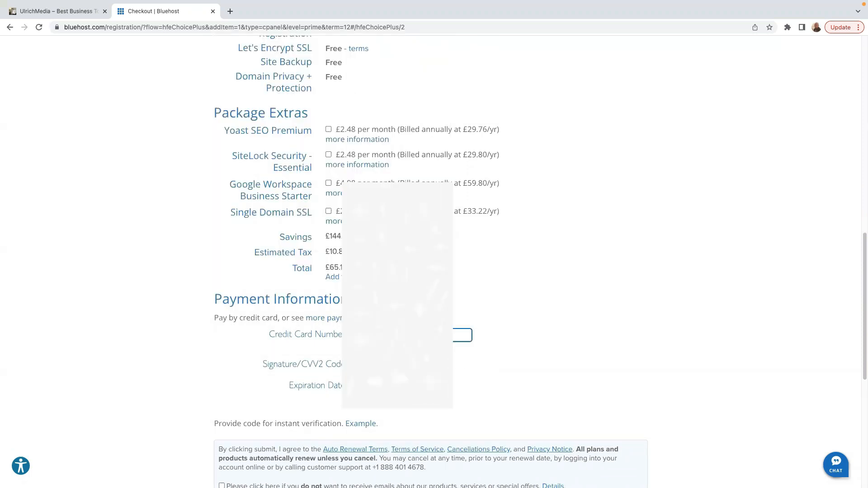
{"action": "key", "text": "Tab"}
{"action": "scroll", "coordinate": [224, 354], "scroll_direction": "down", "scroll_amount": 2}
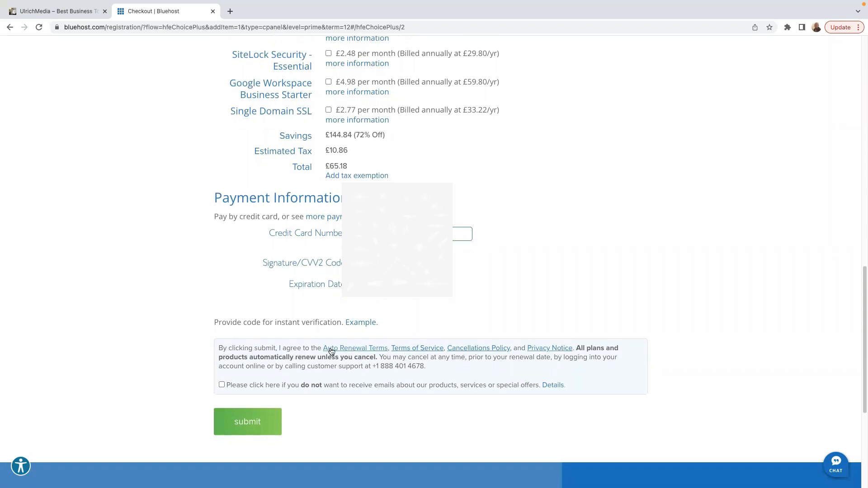
- Try to submit the completed checkout form
{"action": "scroll", "coordinate": [611, 351], "scroll_direction": "down", "scroll_amount": 1}
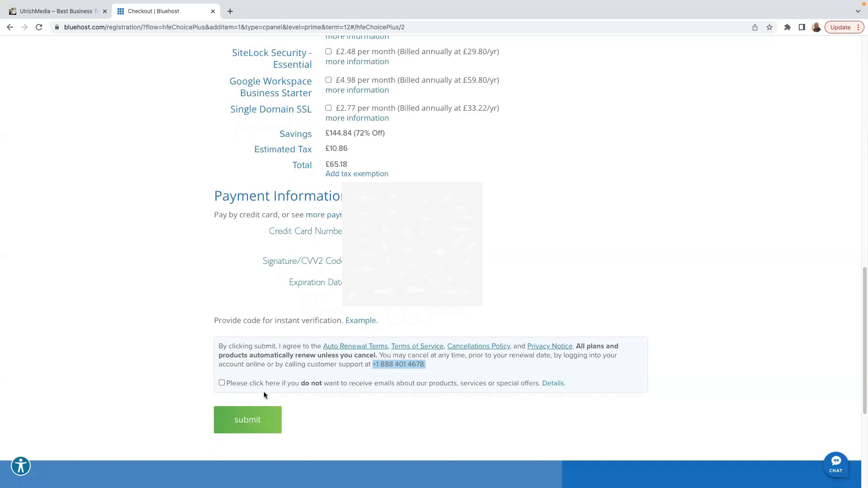
{"action": "scroll", "coordinate": [259, 394], "scroll_direction": "down", "scroll_amount": 2}
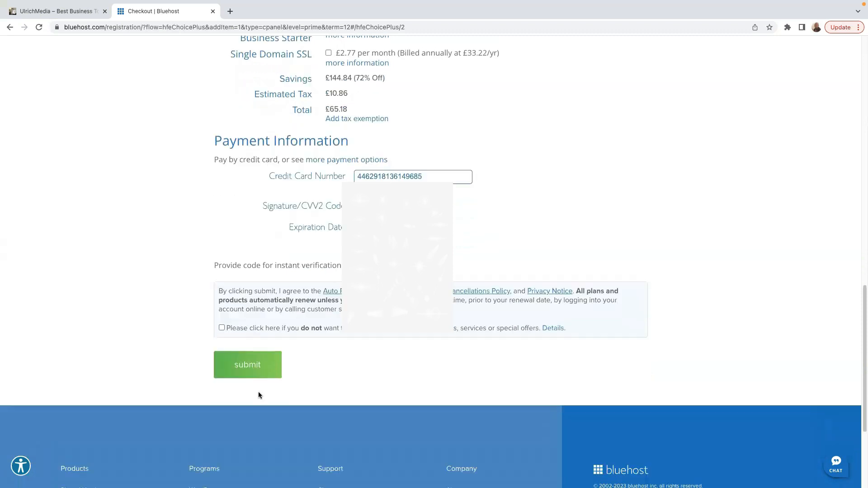
{"action": "left_click", "coordinate": [249, 362]}
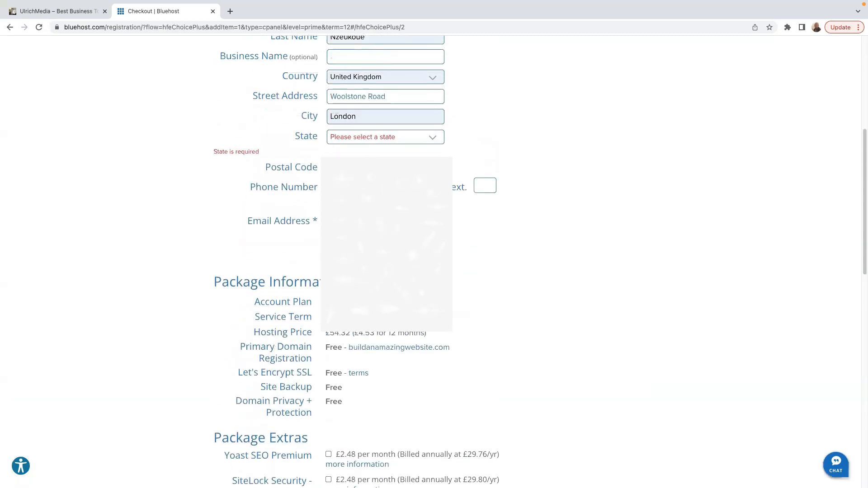
- Set the State to None (International) in the account information and submit the order
{"action": "left_click", "coordinate": [405, 132]}
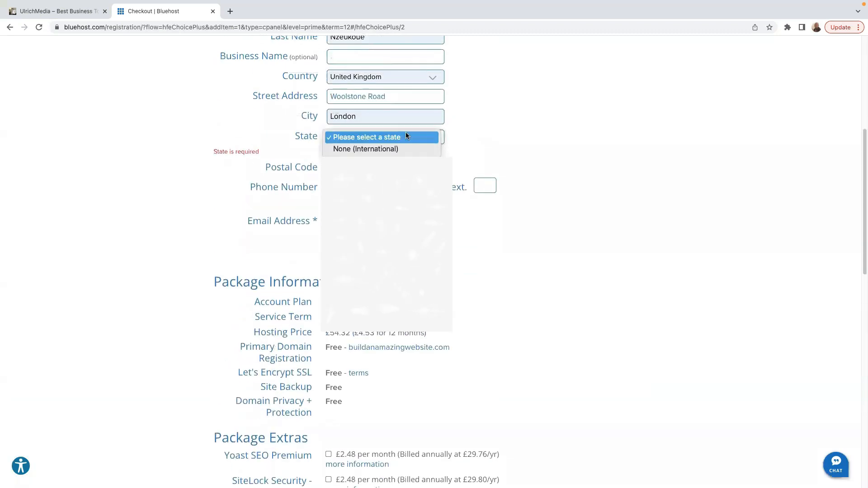
{"action": "left_click", "coordinate": [354, 149]}
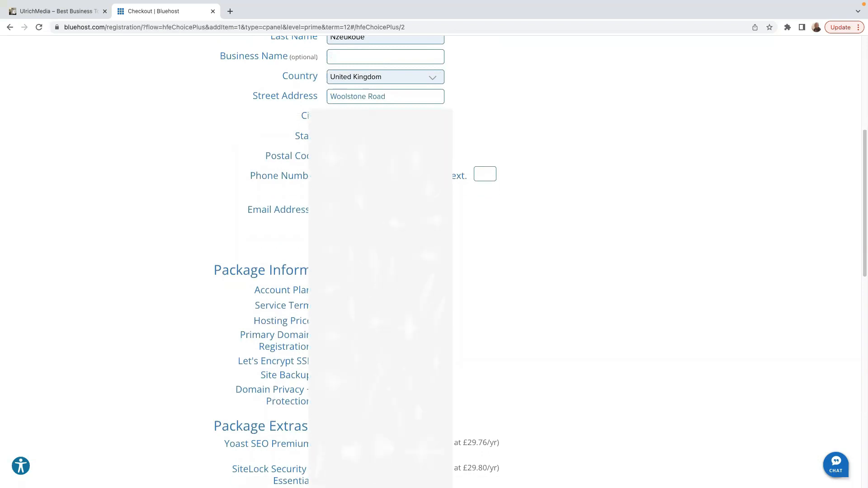
{"action": "scroll", "coordinate": [487, 363], "scroll_direction": "down", "scroll_amount": 10}
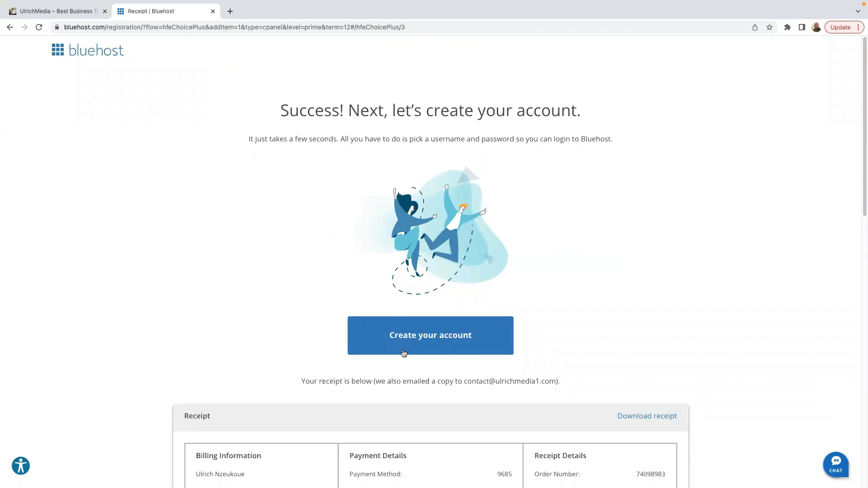
- Create the hosting account with a new password, confirming it and agreeing to the Privacy Policy and Terms of Service
{"action": "left_click", "coordinate": [415, 338]}
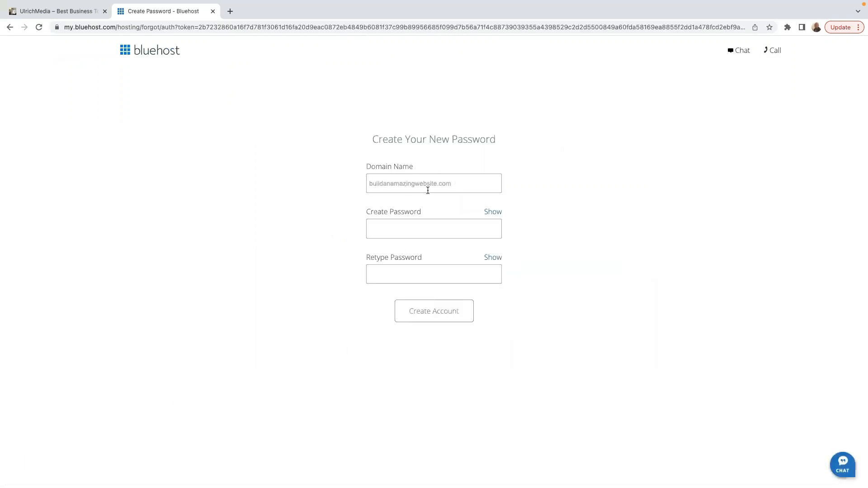
{"action": "left_click", "coordinate": [414, 228]}
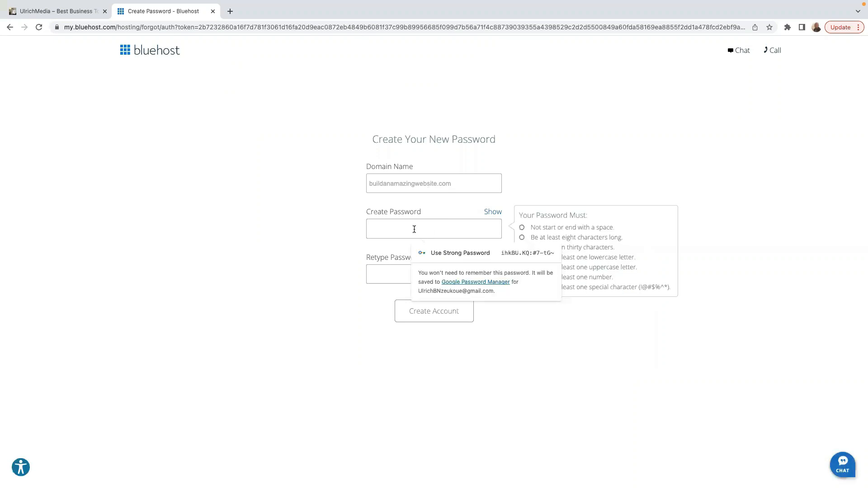
{"action": "type", "text": "•••••••"}
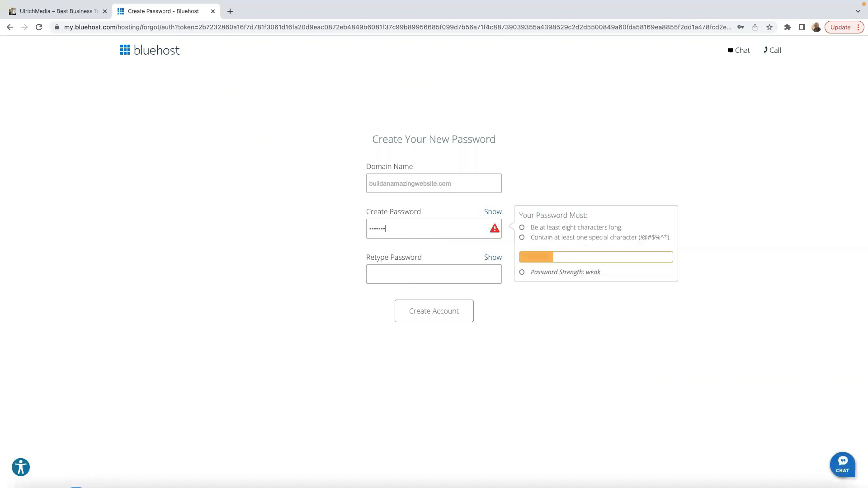
{"action": "type", "text": "•••"}
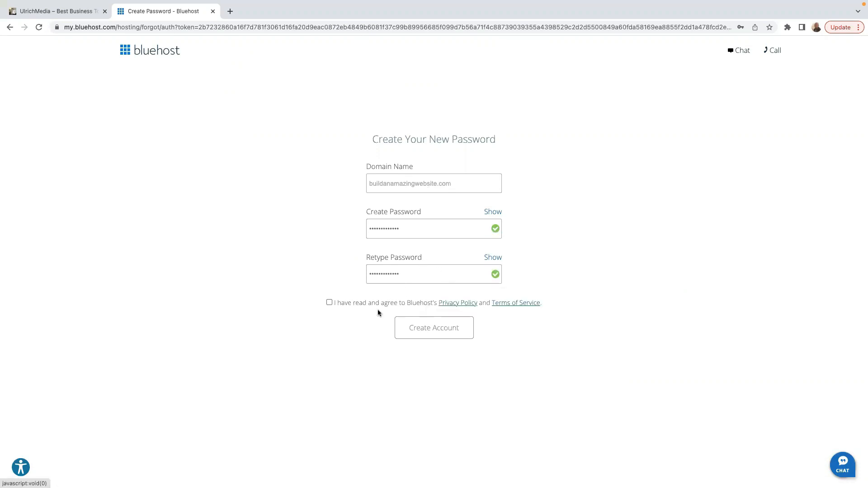
{"action": "left_click", "coordinate": [330, 303]}
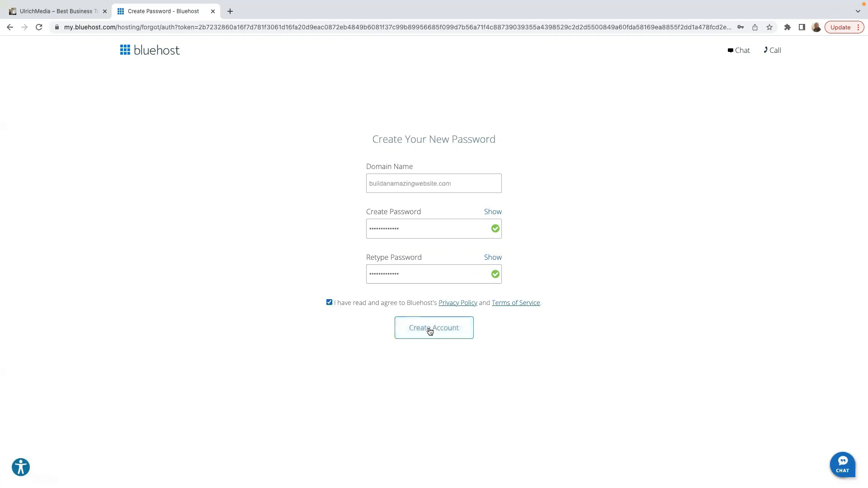
{"action": "left_click", "coordinate": [430, 331]}
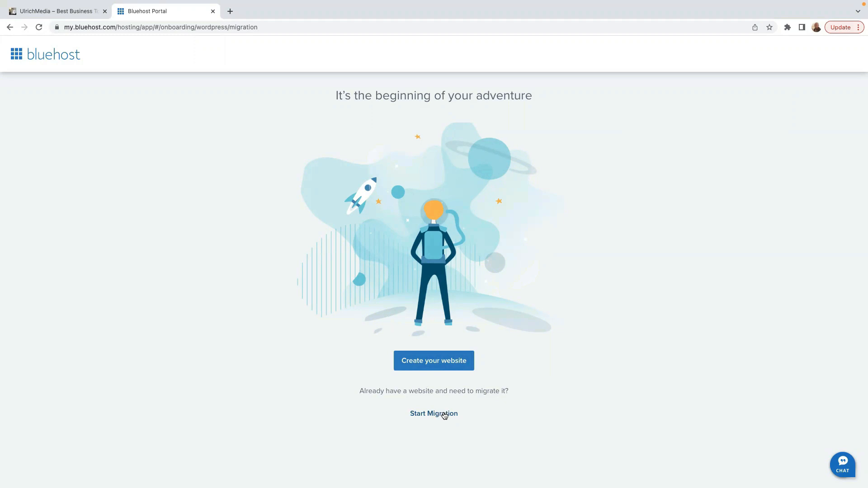
- Start creating a new website with a little help and Business as its primary purpose
{"action": "left_click", "coordinate": [423, 365]}
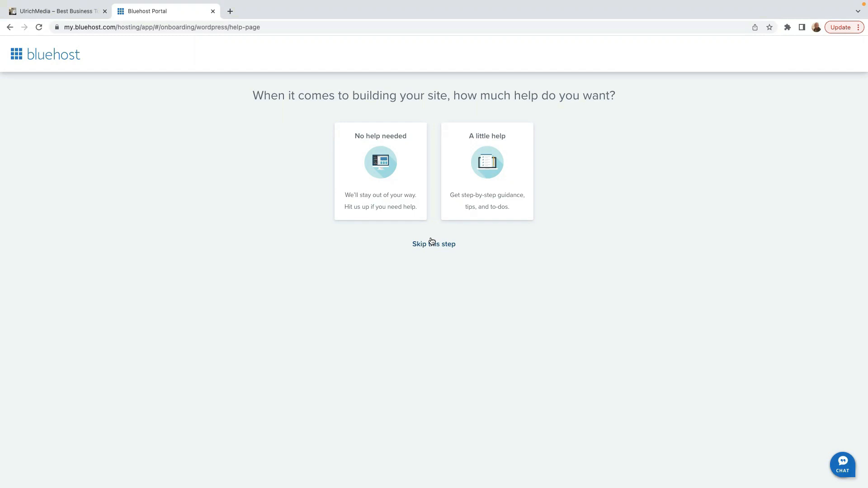
{"action": "left_click", "coordinate": [496, 164]}
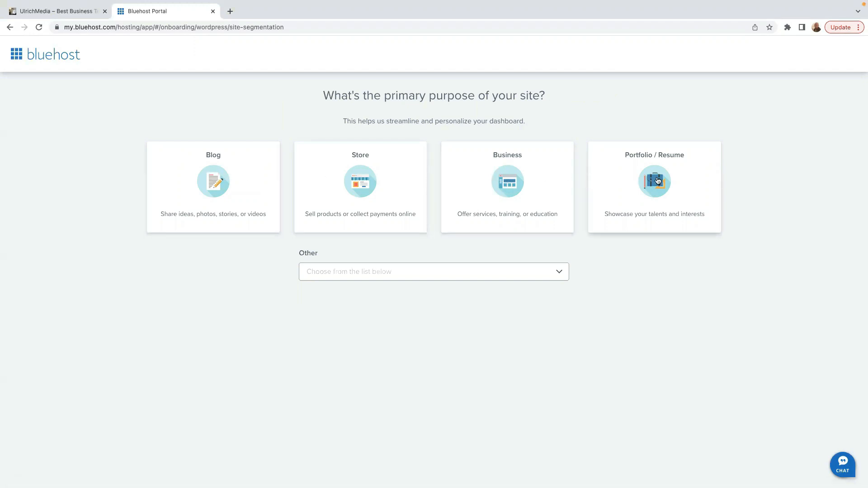
{"action": "left_click", "coordinate": [508, 184]}
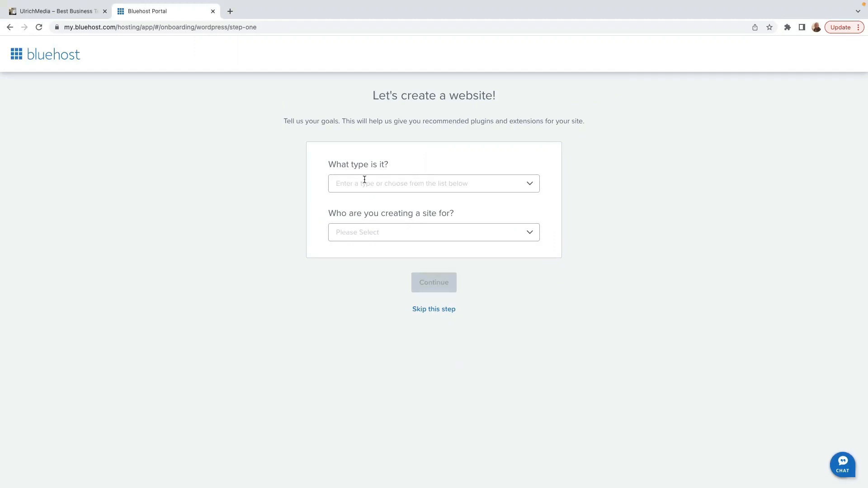
- Set the website type to Advertising & Marketing, created for Myself, and continue to the site details
{"action": "left_click", "coordinate": [518, 185]}
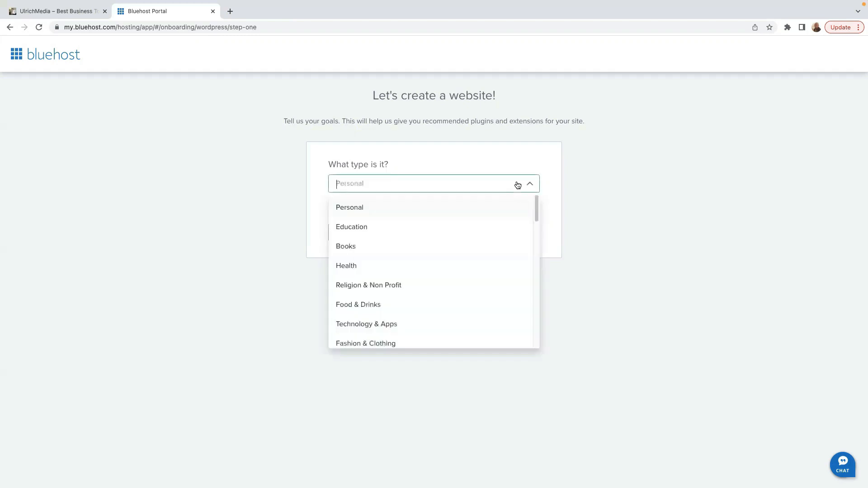
{"action": "left_click", "coordinate": [437, 239]}
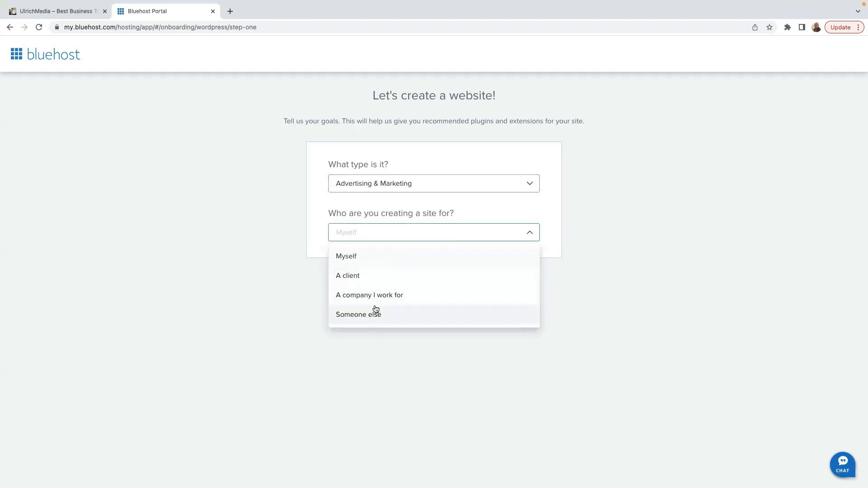
{"action": "left_click", "coordinate": [374, 256]}
{"action": "left_click", "coordinate": [454, 290]}
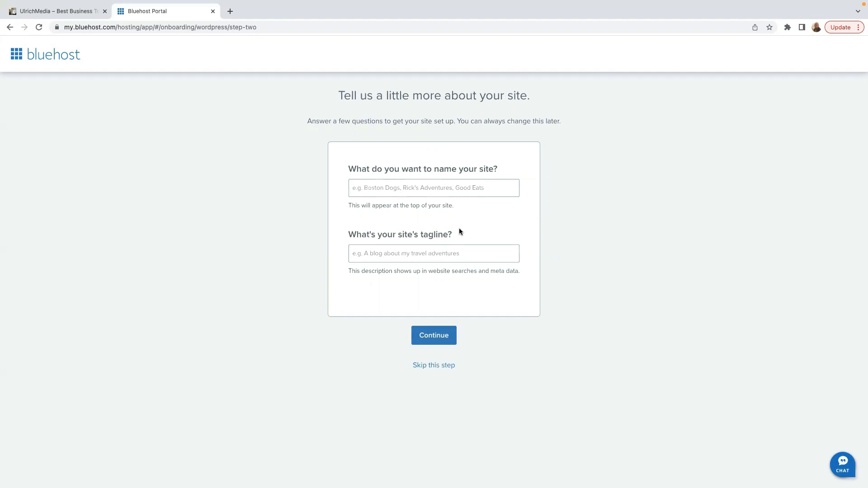
- Skip the site name and tagline questions and switch the theme choice to Premium
{"action": "left_click", "coordinate": [428, 367]}
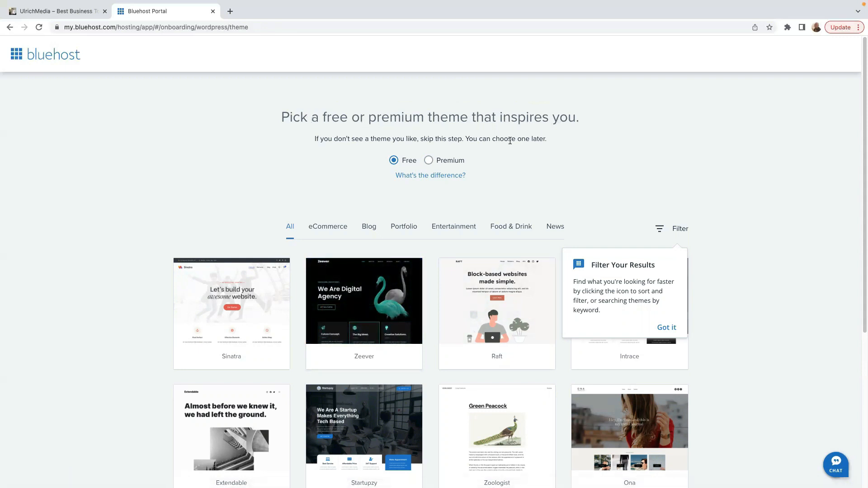
{"action": "left_click", "coordinate": [429, 162]}
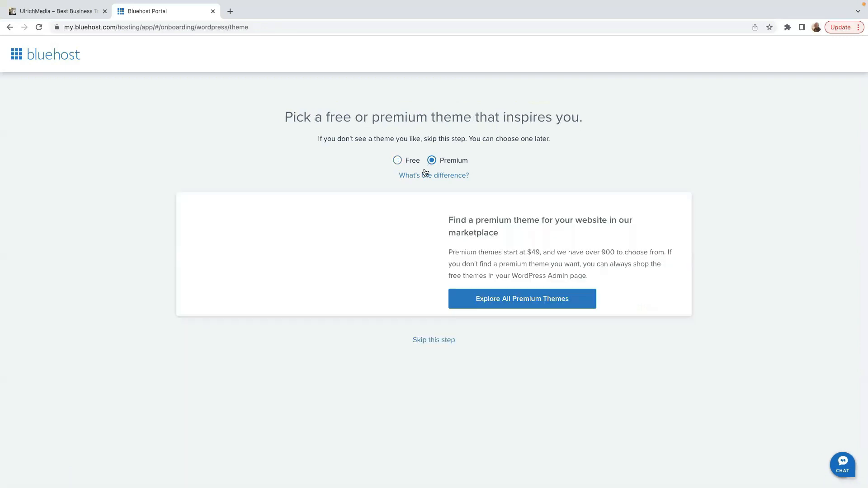
- Switch to the free themes, browse all of them and the eCommerce category, and dismiss the filtering tip
{"action": "left_click", "coordinate": [397, 161]}
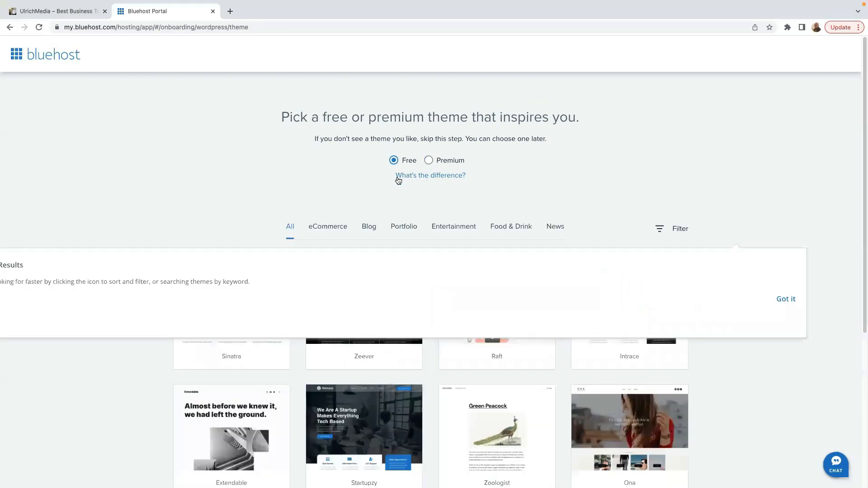
{"action": "scroll", "coordinate": [371, 231], "scroll_direction": "down", "scroll_amount": 3}
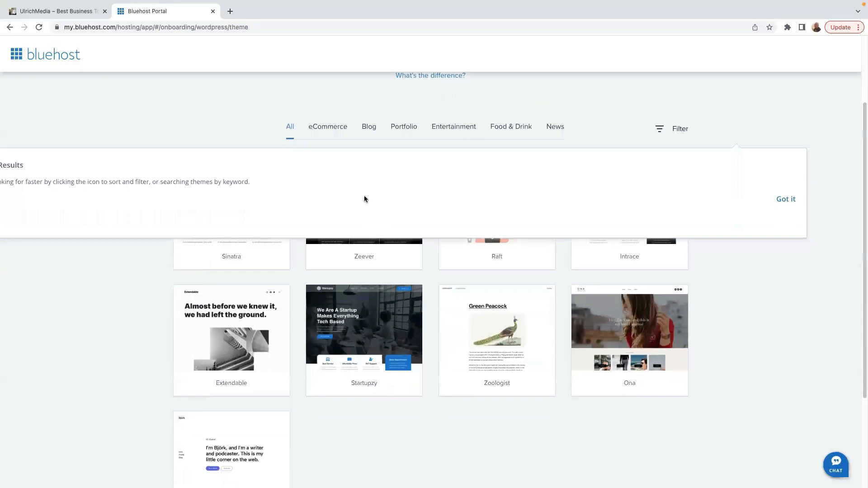
{"action": "scroll", "coordinate": [365, 199], "scroll_direction": "up", "scroll_amount": 2}
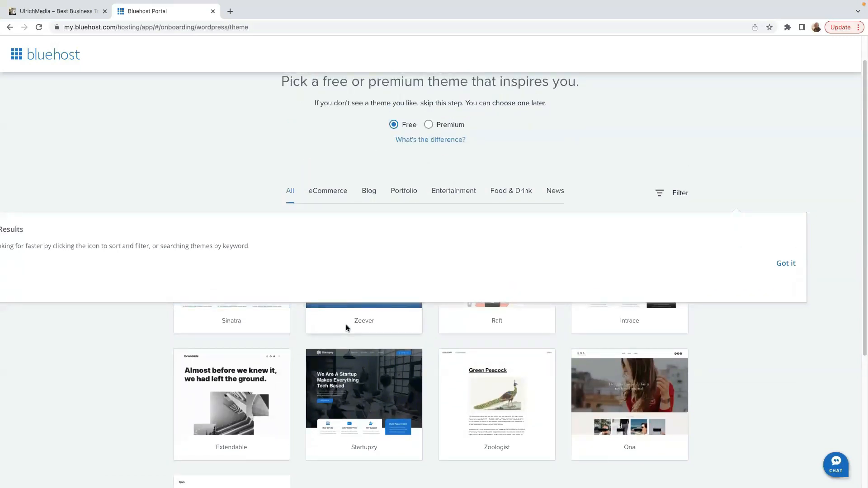
{"action": "left_click", "coordinate": [327, 191]}
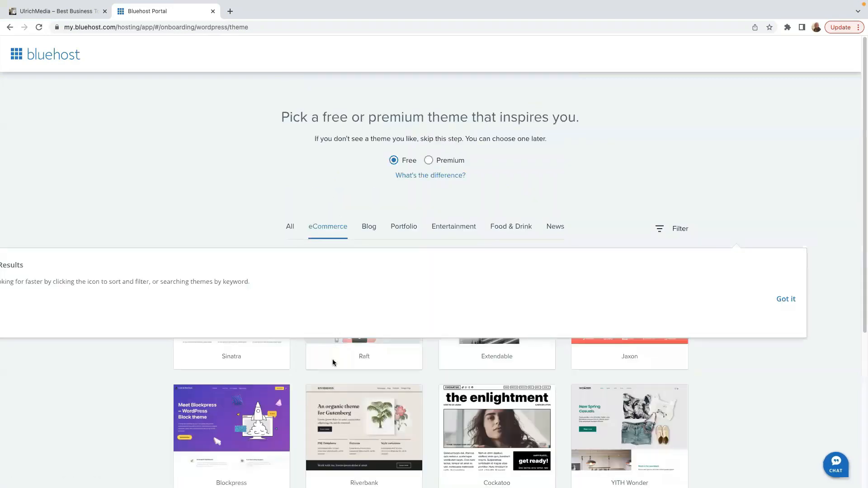
{"action": "scroll", "coordinate": [339, 363], "scroll_direction": "down", "scroll_amount": 4}
{"action": "scroll", "coordinate": [337, 363], "scroll_direction": "up", "scroll_amount": 4}
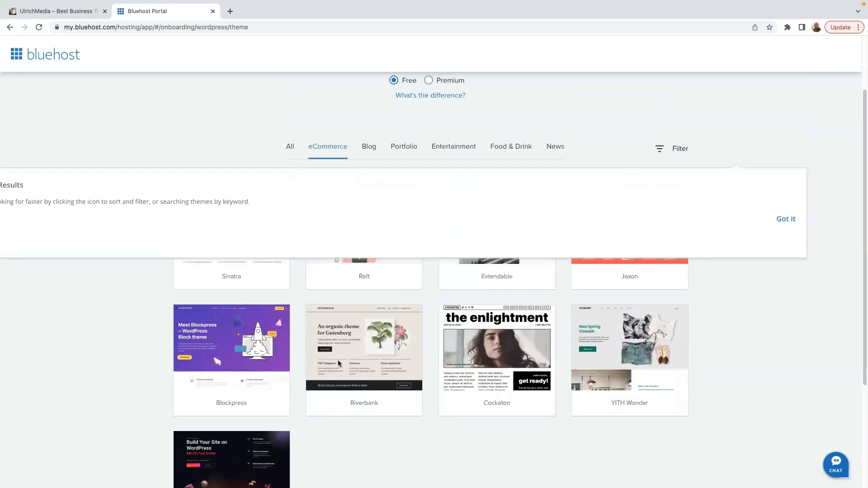
{"action": "scroll", "coordinate": [339, 357], "scroll_direction": "down", "scroll_amount": 2}
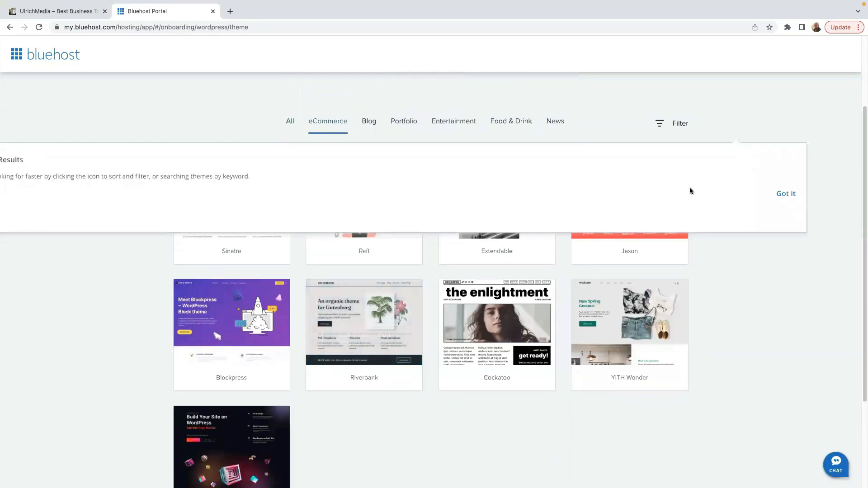
{"action": "left_click", "coordinate": [787, 195]}
{"action": "scroll", "coordinate": [340, 208], "scroll_direction": "up", "scroll_amount": 2}
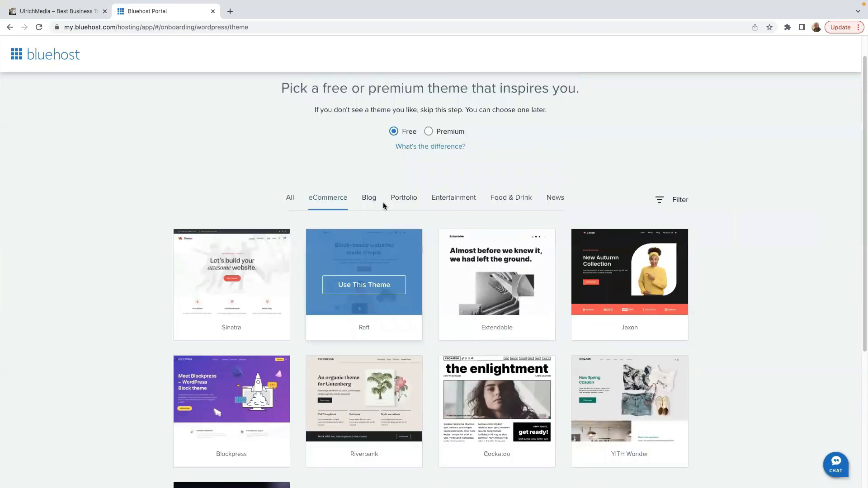
- Browse the Blog, Portfolio and Food & Drink theme categories and use the Molten theme for the site
{"action": "left_click", "coordinate": [374, 208]}
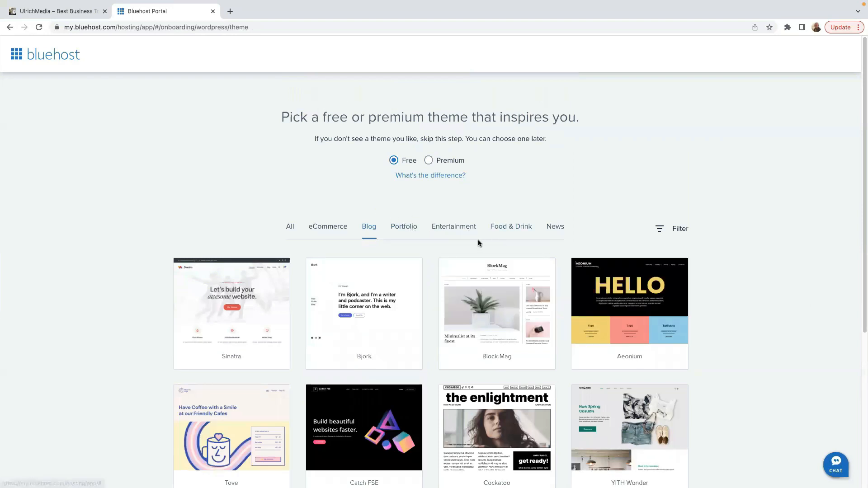
{"action": "left_click", "coordinate": [411, 229]}
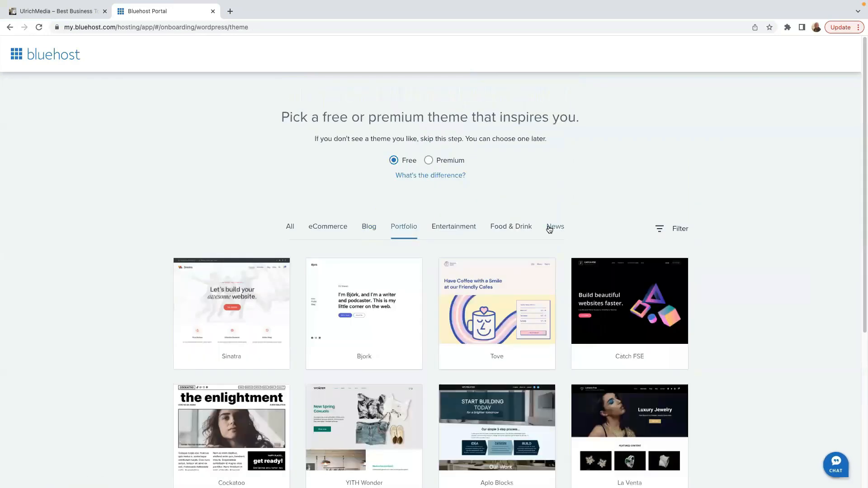
{"action": "left_click", "coordinate": [507, 230]}
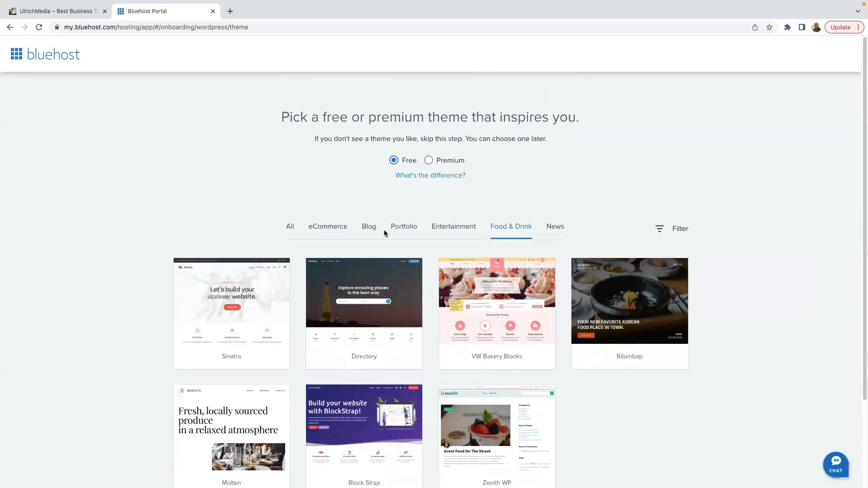
{"action": "scroll", "coordinate": [229, 359], "scroll_direction": "down", "scroll_amount": 2}
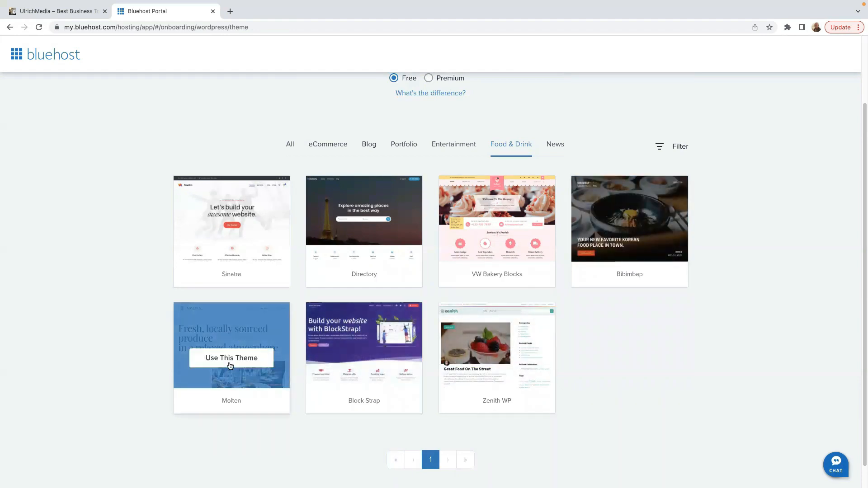
{"action": "left_click", "coordinate": [233, 359]}
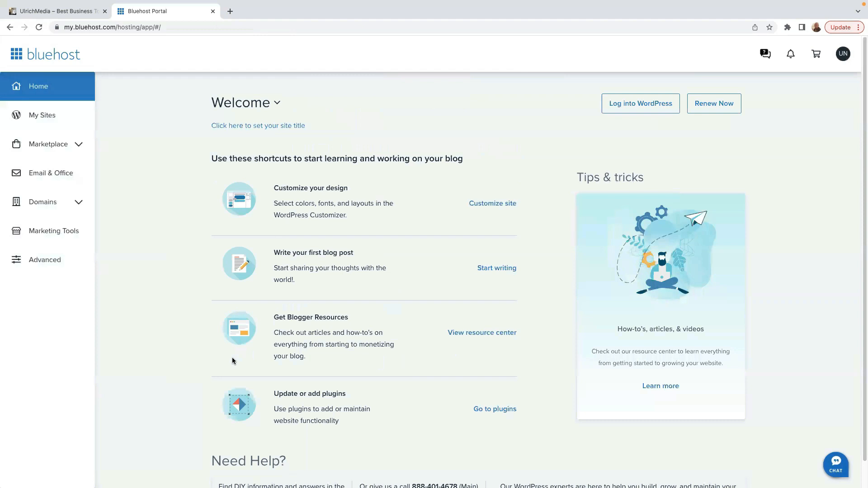
- Log into the new site's WordPress admin from the hosting portal, backing out of the insecure-connection page and retrying from the portal
{"action": "left_click", "coordinate": [641, 108]}
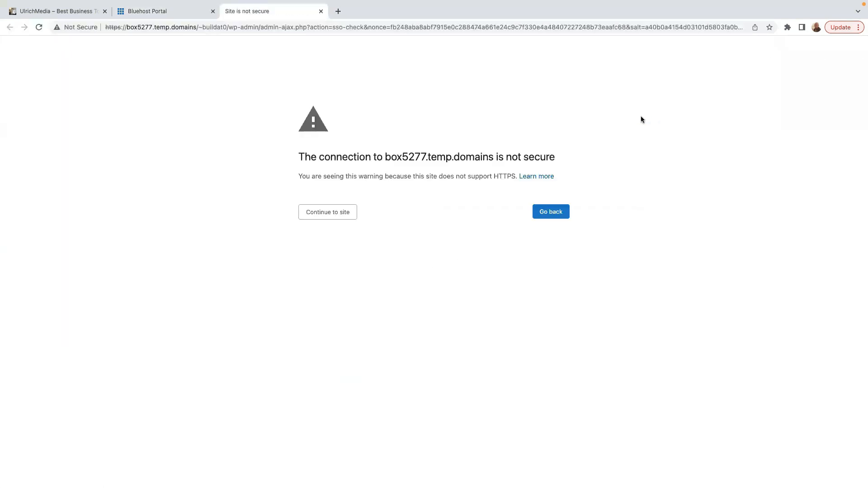
{"action": "left_click", "coordinate": [330, 218]}
{"action": "left_click", "coordinate": [551, 212]}
{"action": "left_click", "coordinate": [157, 15]}
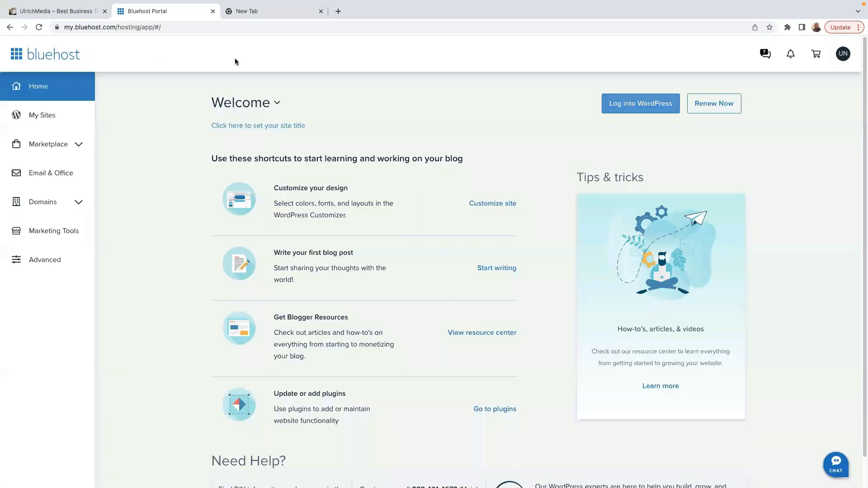
{"action": "left_click", "coordinate": [642, 105]}
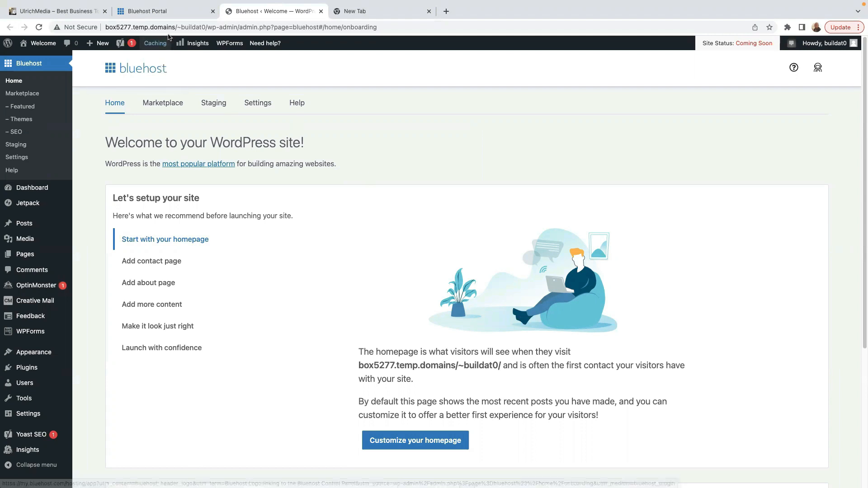
- Look over the WordPress welcome page, including its address, the site setup checklist and the Bluehost Account shortcuts
{"action": "left_click", "coordinate": [386, 24]}
{"action": "scroll", "coordinate": [280, 359], "scroll_direction": "down", "scroll_amount": 4}
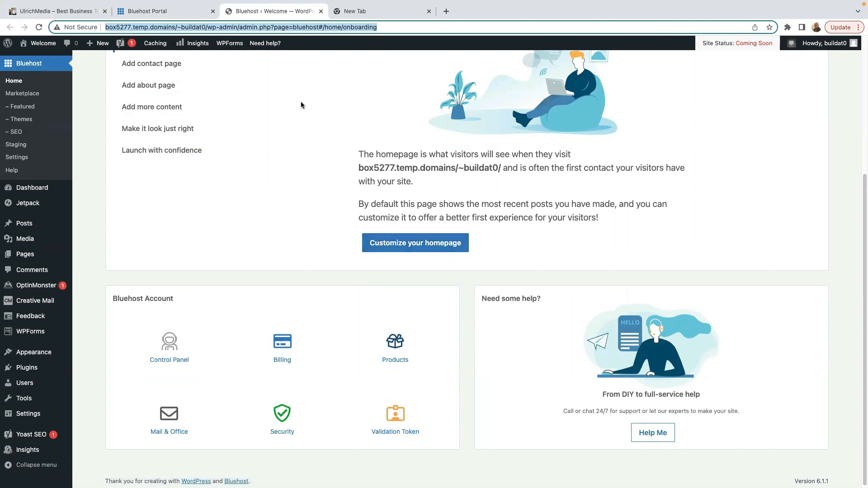
{"action": "scroll", "coordinate": [237, 273], "scroll_direction": "up", "scroll_amount": 4}
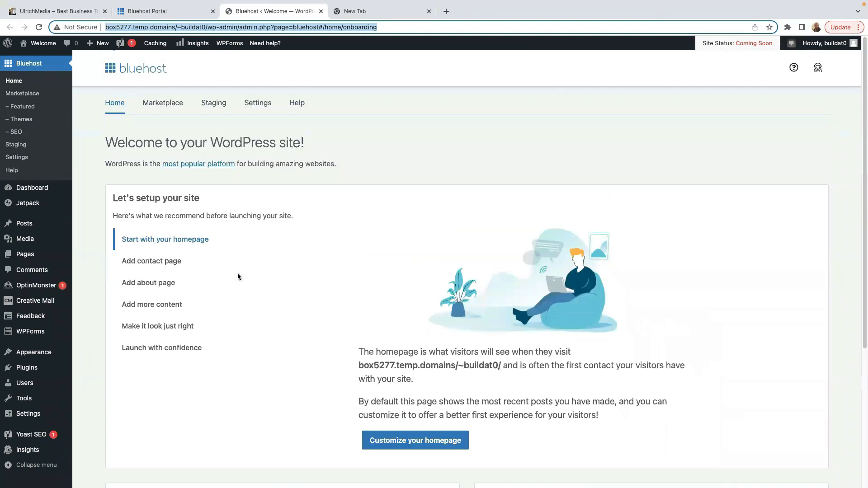
{"action": "scroll", "coordinate": [238, 273], "scroll_direction": "down", "scroll_amount": 2}
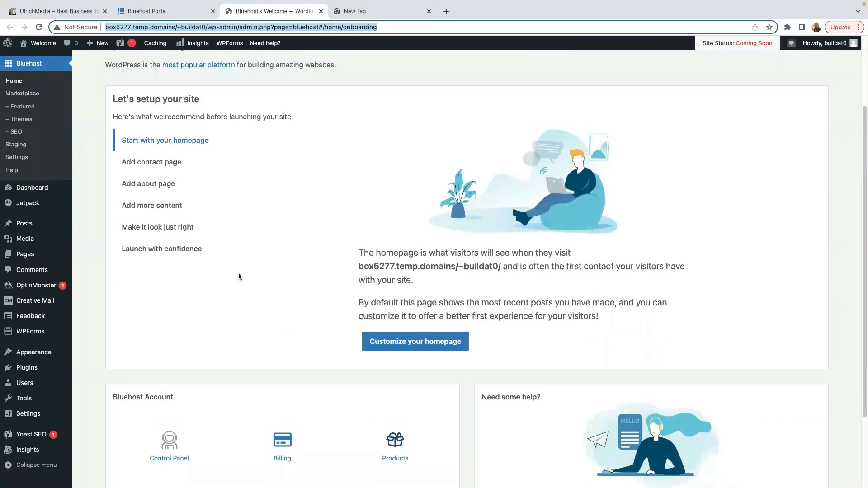
- View the site's live front page and go back to the WordPress dashboard
{"action": "mouse_move", "coordinate": [36, 44]}
{"action": "left_click", "coordinate": [35, 59]}
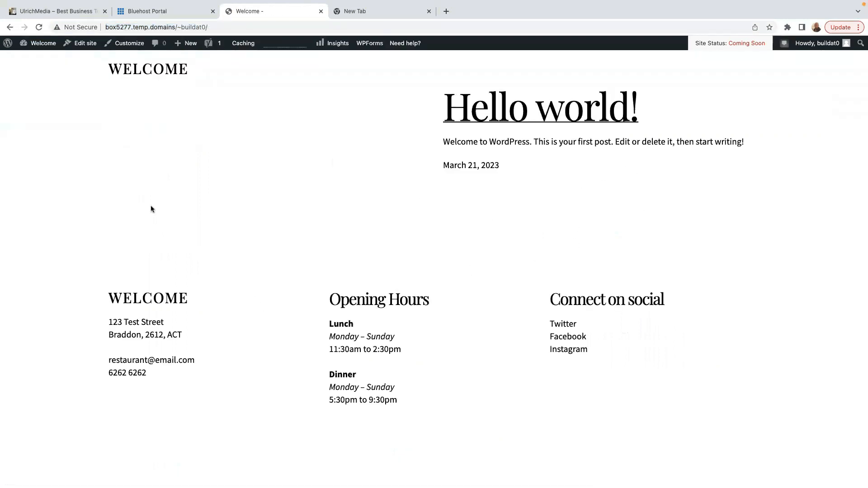
{"action": "mouse_move", "coordinate": [40, 45]}
{"action": "left_click", "coordinate": [28, 61]}
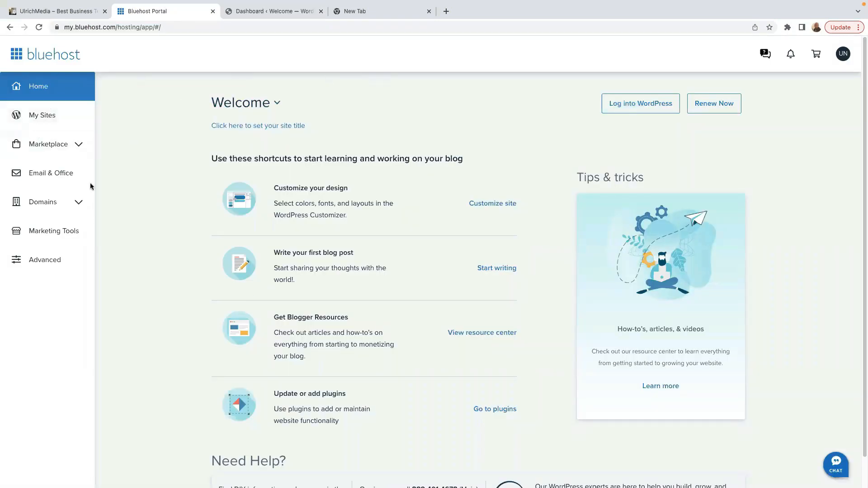
- Look through the hosting portal's My Sites page and the options under Marketplace and Domains
{"action": "left_click", "coordinate": [42, 119]}
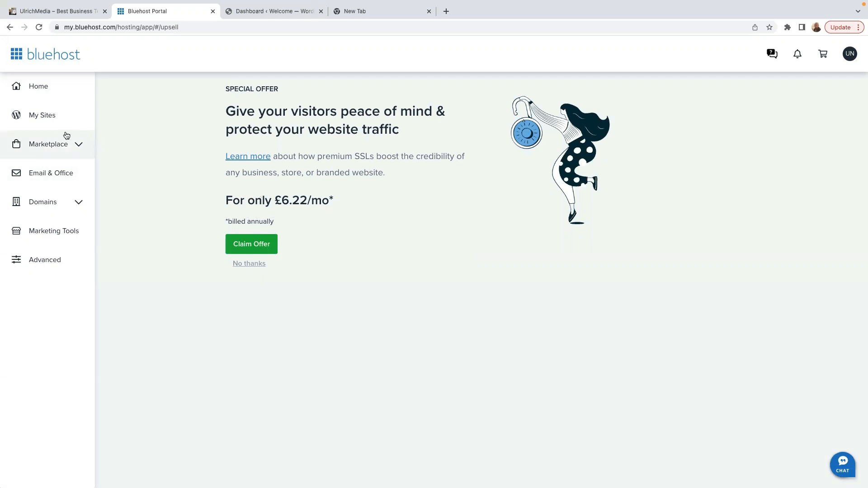
{"action": "left_click", "coordinate": [49, 148]}
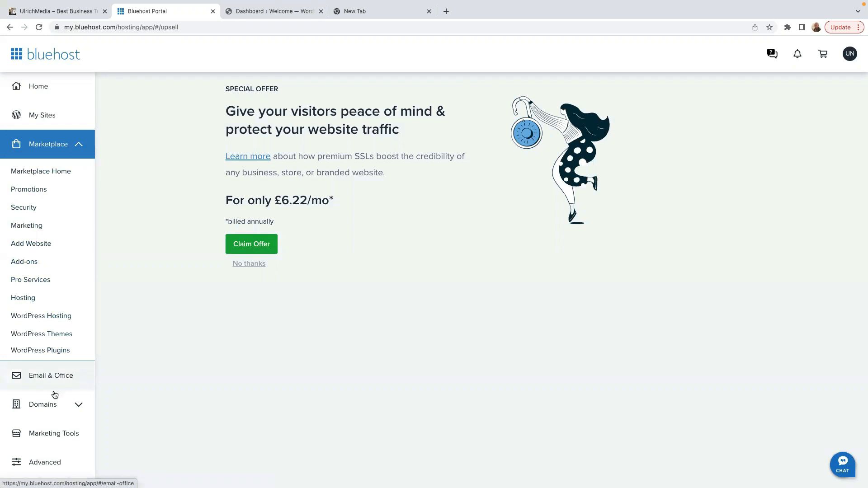
{"action": "left_click", "coordinate": [71, 406]}
{"action": "scroll", "coordinate": [87, 383], "scroll_direction": "down", "scroll_amount": 2}
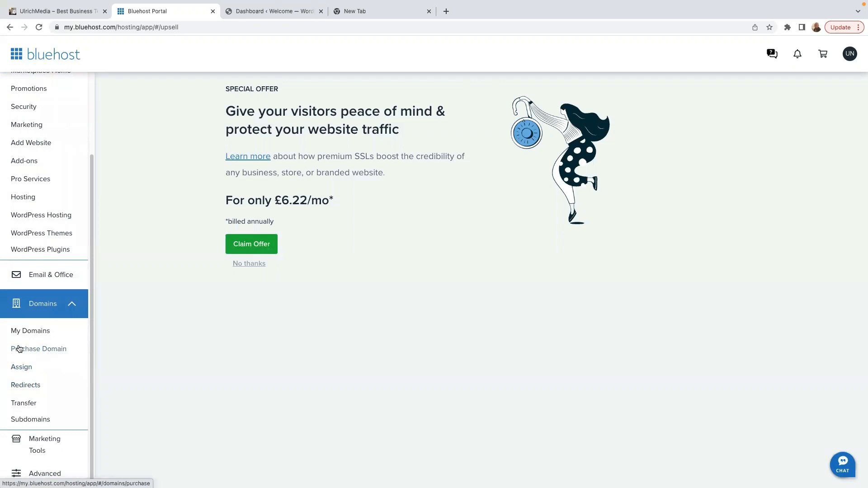
- Examine the portal's Marketing Tools, covering the Get found online and Additional services offers
{"action": "left_click", "coordinate": [52, 446]}
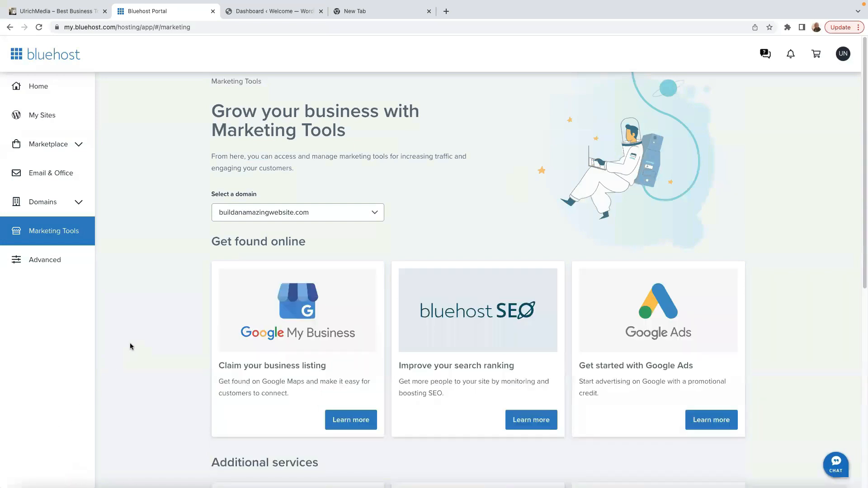
{"action": "scroll", "coordinate": [209, 292], "scroll_direction": "down", "scroll_amount": 3}
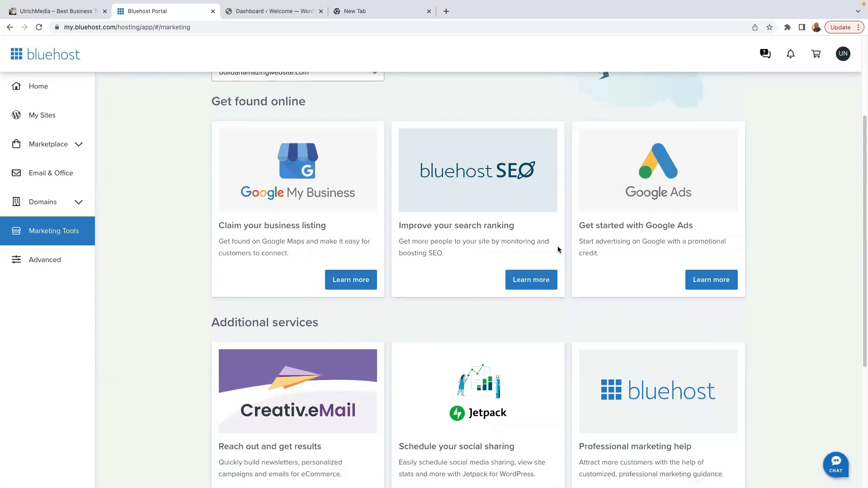
{"action": "scroll", "coordinate": [456, 282], "scroll_direction": "down", "scroll_amount": 3}
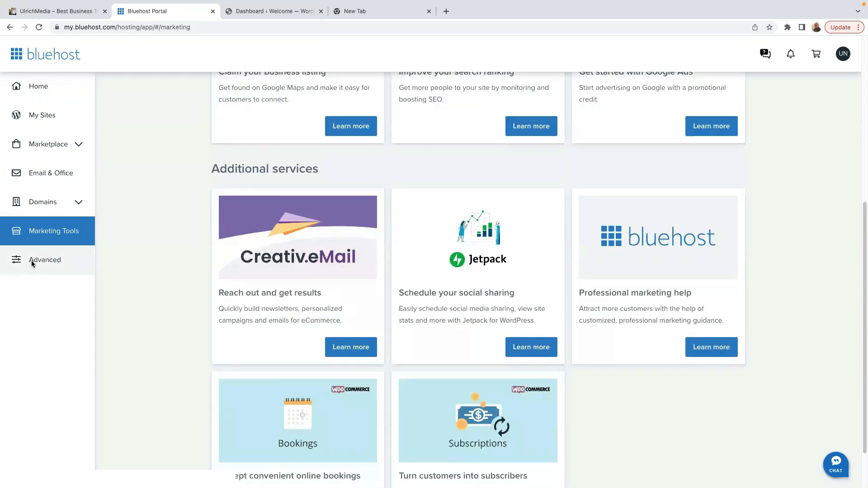
- Open the Advanced cPanel page and look through its email, files and further sections
{"action": "left_click", "coordinate": [32, 261]}
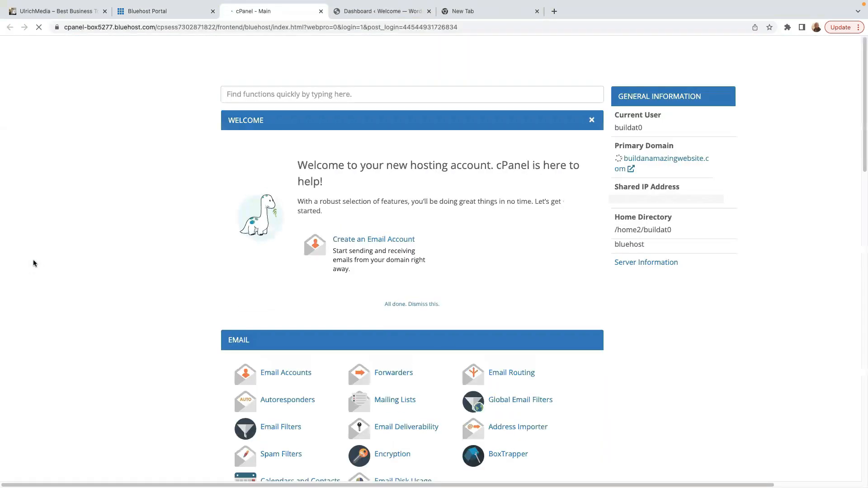
{"action": "scroll", "coordinate": [516, 248], "scroll_direction": "down", "scroll_amount": 4}
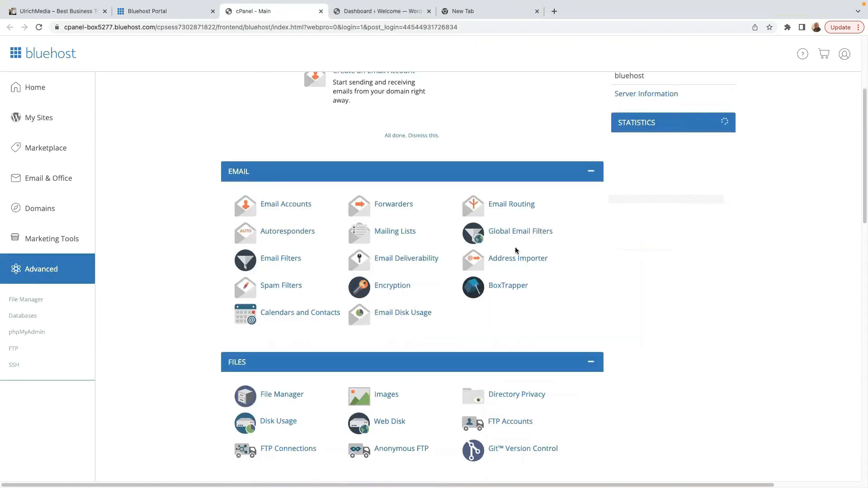
{"action": "scroll", "coordinate": [511, 253], "scroll_direction": "down", "scroll_amount": 4}
{"action": "scroll", "coordinate": [512, 258], "scroll_direction": "down", "scroll_amount": 4}
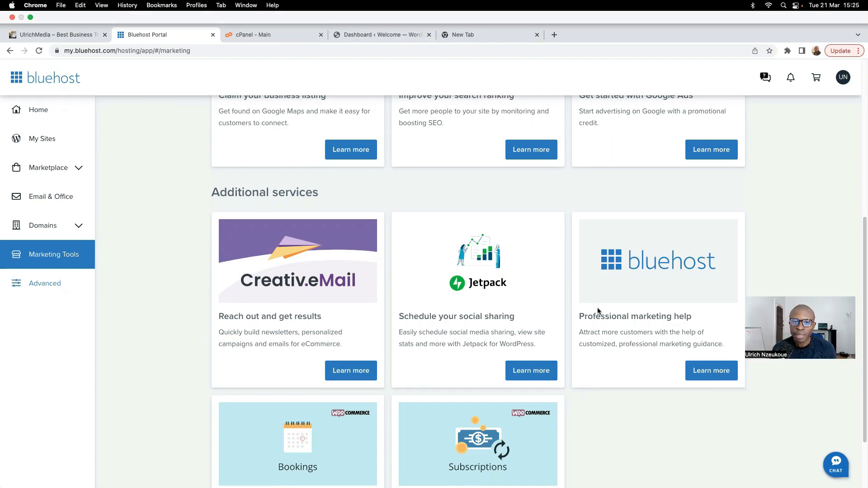
- Try to reload the WordPress dashboard after dismissing the session-expired notice, and show the privacy warning's advanced details
{"action": "left_click", "coordinate": [390, 35]}
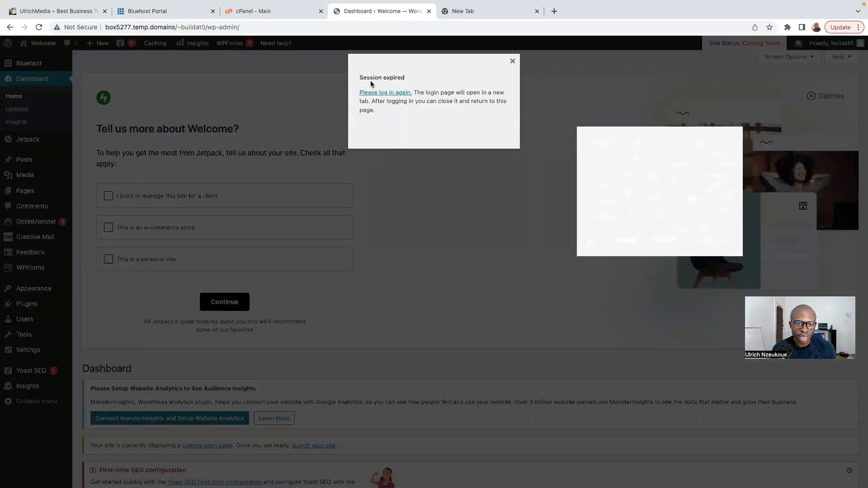
{"action": "left_click", "coordinate": [512, 60]}
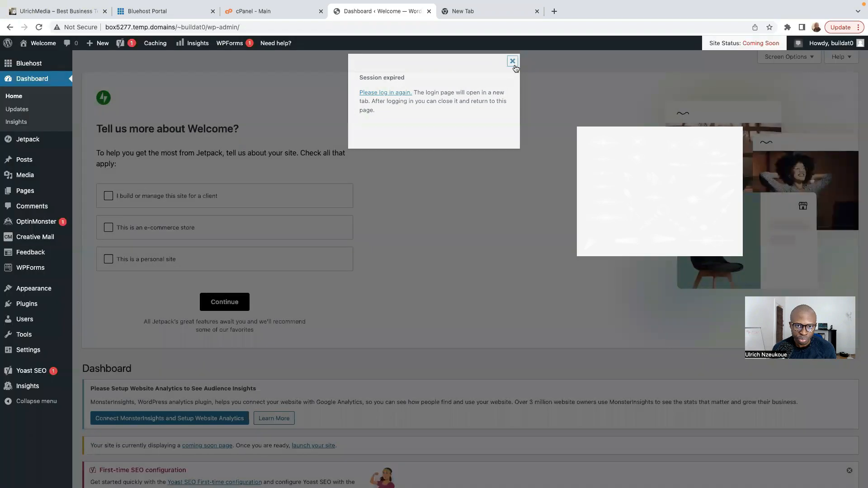
{"action": "right_click", "coordinate": [344, 113]}
{"action": "left_click", "coordinate": [367, 153]}
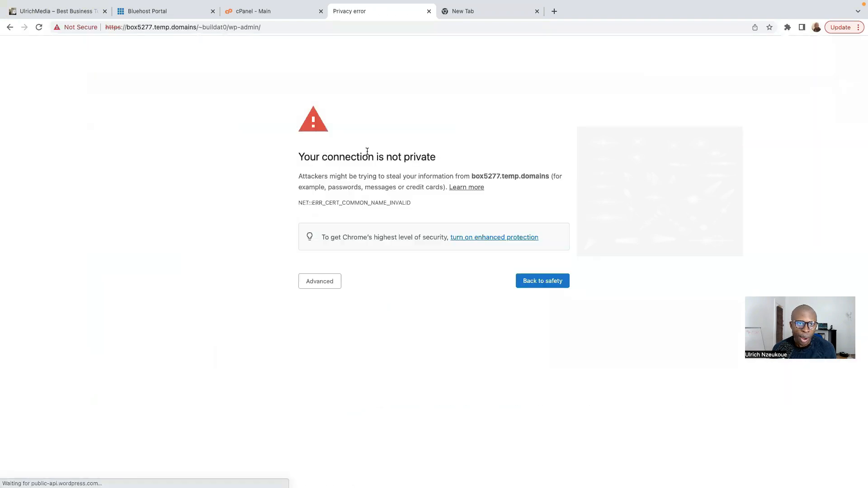
{"action": "left_click", "coordinate": [325, 284]}
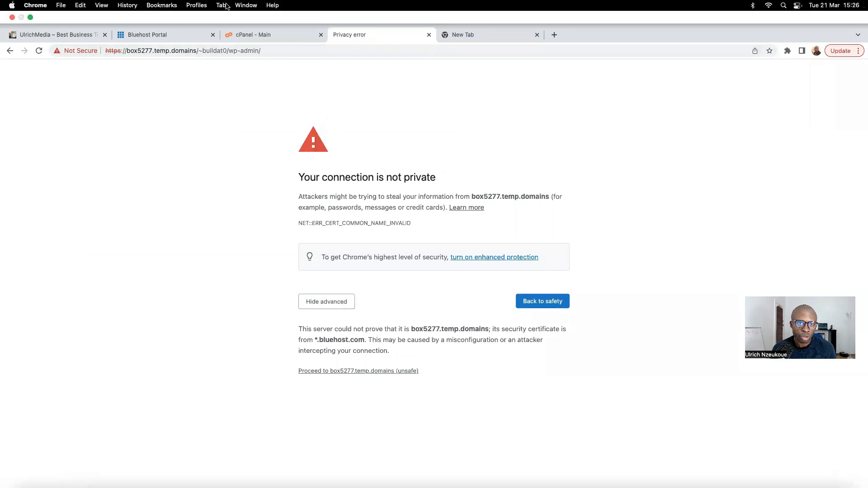
- Return to the Bluehost portal's home page and log into WordPress again from there
{"action": "left_click", "coordinate": [169, 14]}
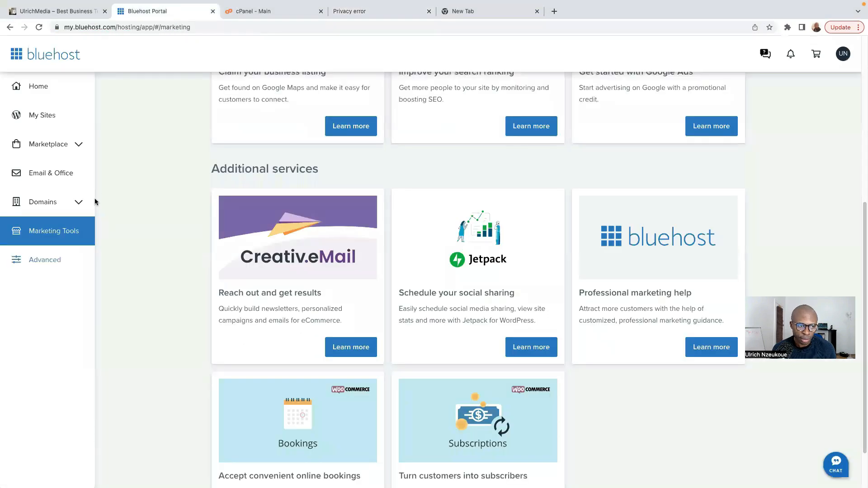
{"action": "scroll", "coordinate": [95, 199], "scroll_direction": "up", "scroll_amount": 5}
{"action": "left_click", "coordinate": [45, 85]}
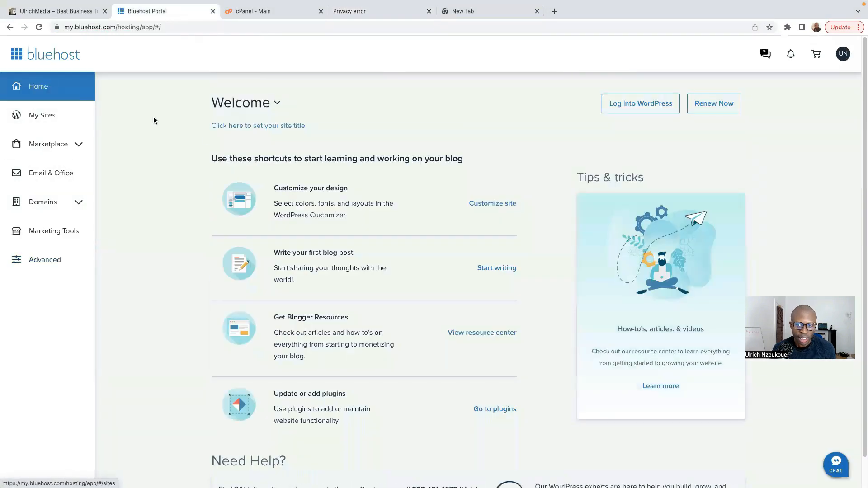
{"action": "left_click", "coordinate": [650, 105]}
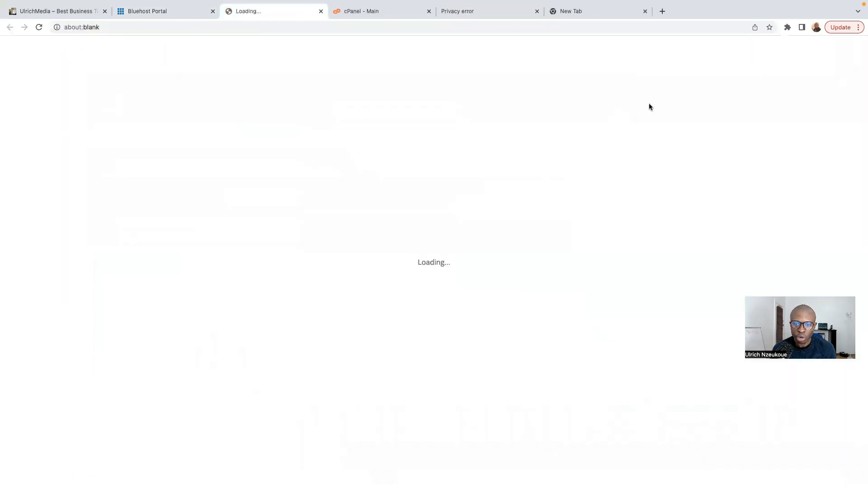